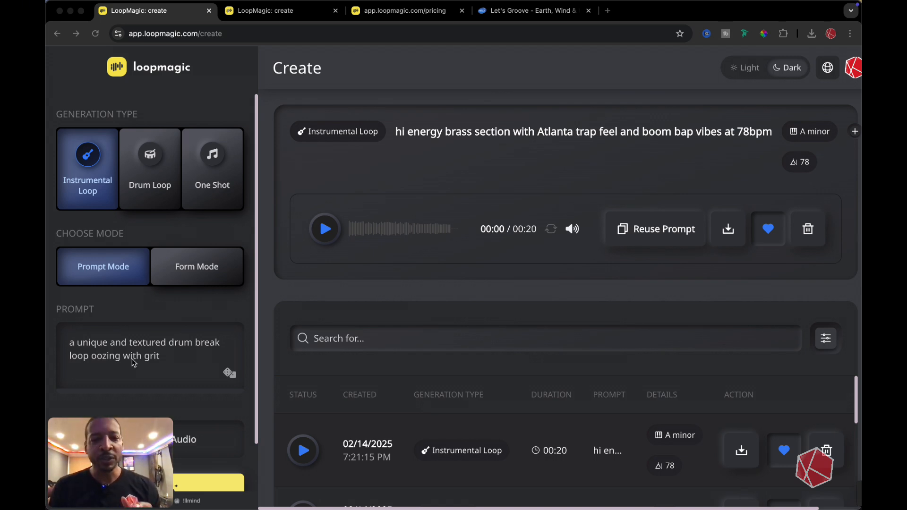
Step: Select the Drum Loop generation type and enter the prompt "Drum loop boom bap feel in style of illmind"
click(132, 362)
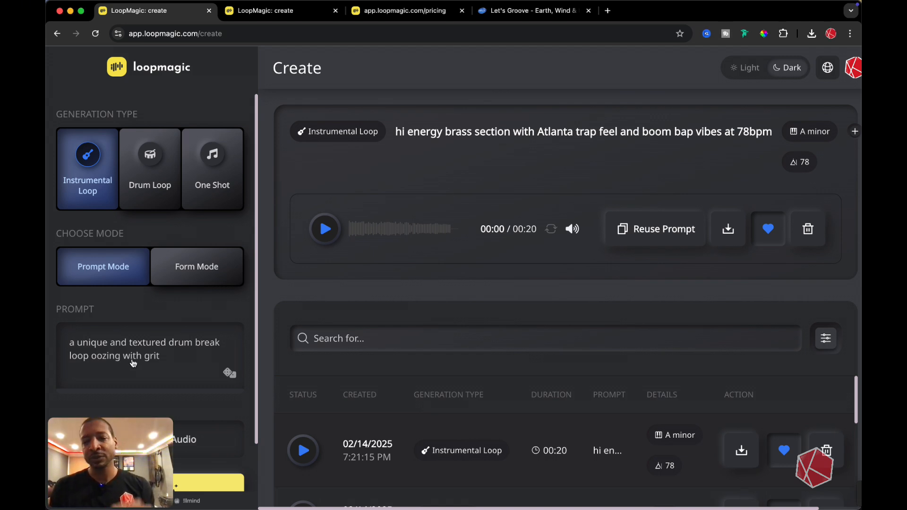
click(125, 353)
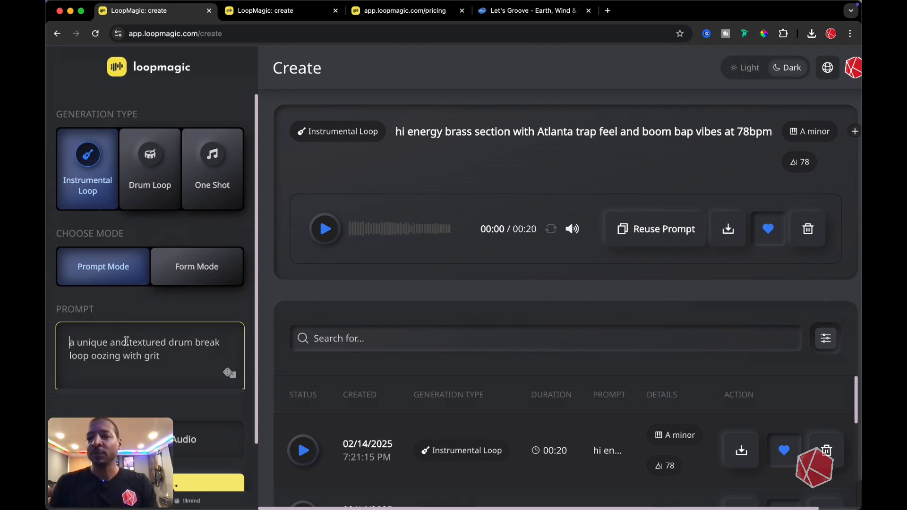
click(137, 179)
click(84, 343)
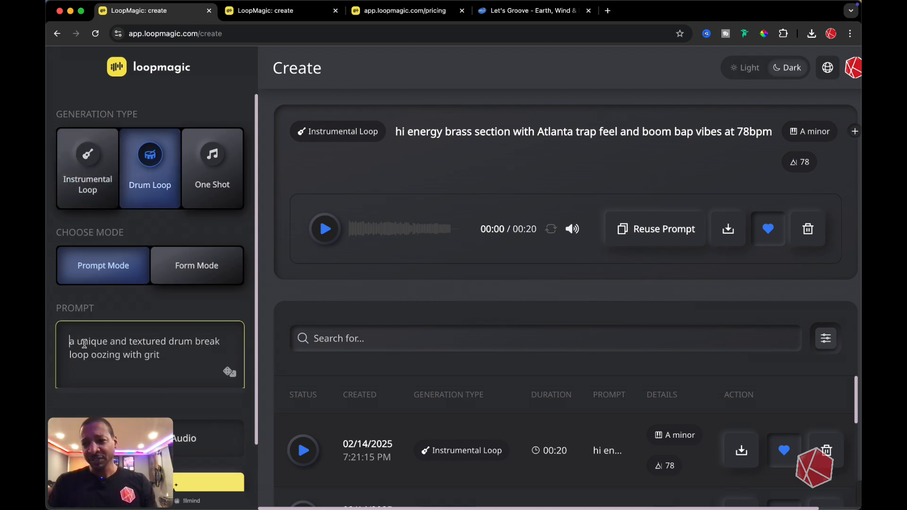
key(super+a)
text(Drum loop)
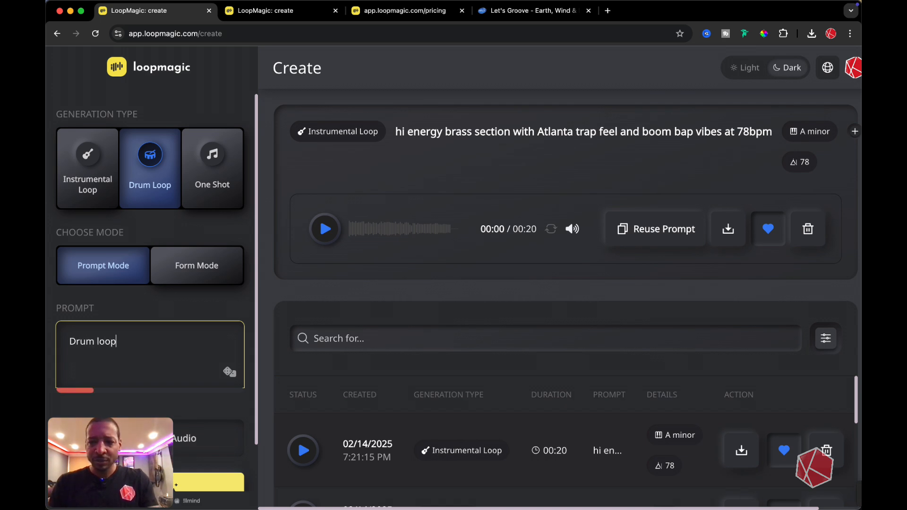
text( boom)
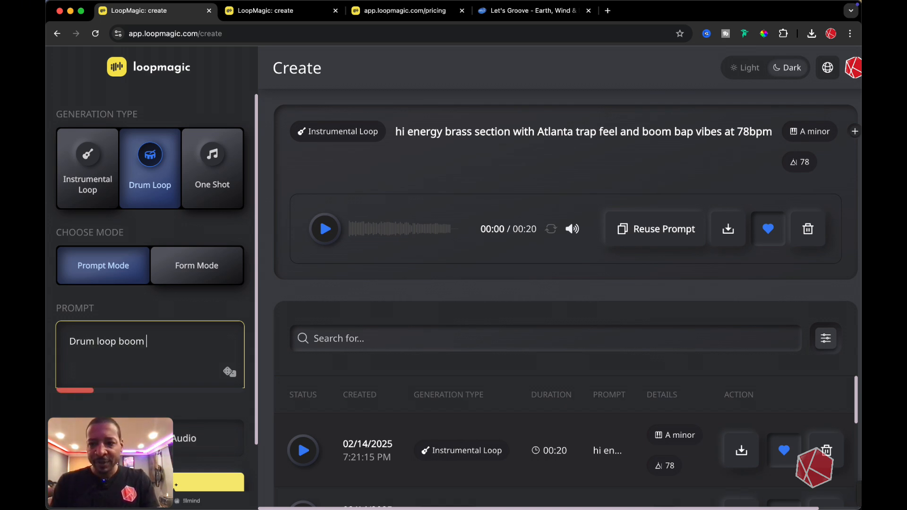
text( ba)
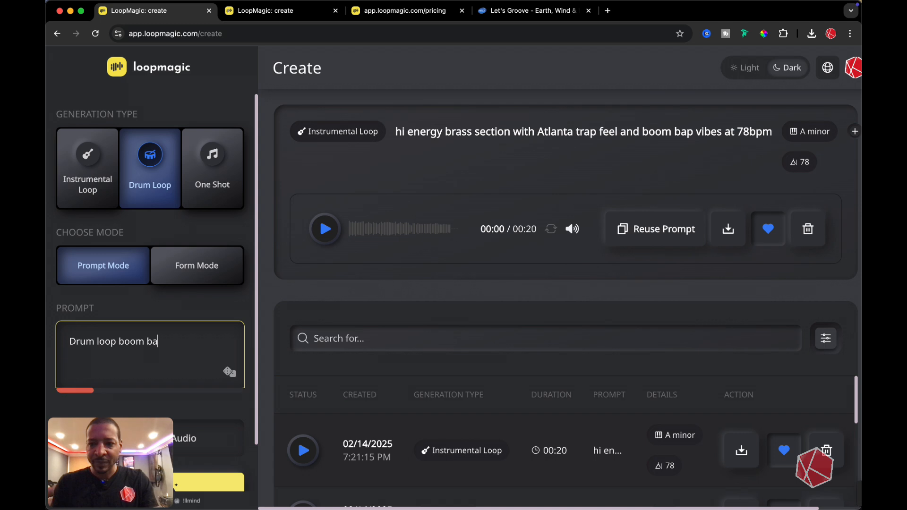
text(p feel in)
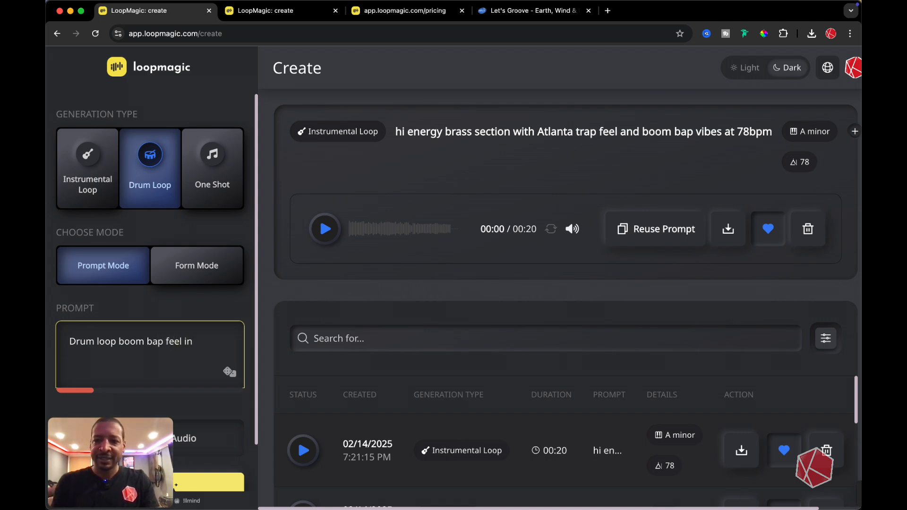
text( sty)
text(le of )
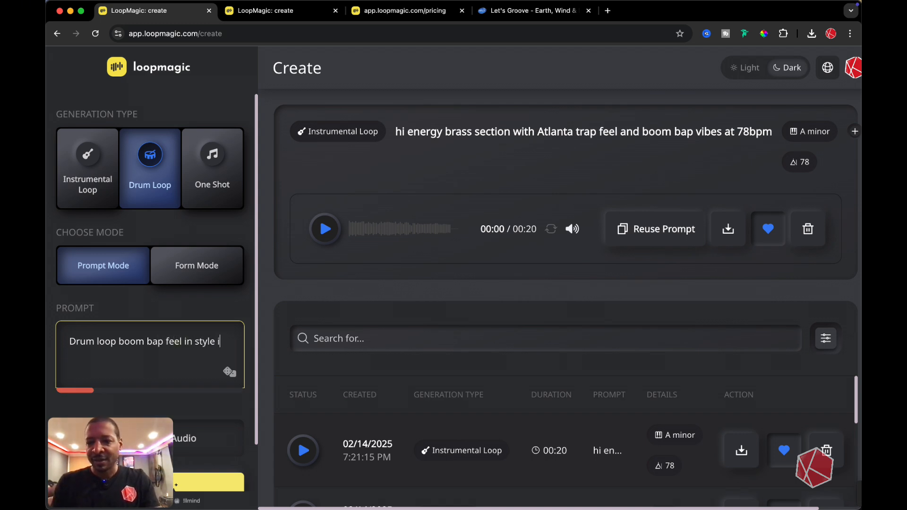
text(illmind)
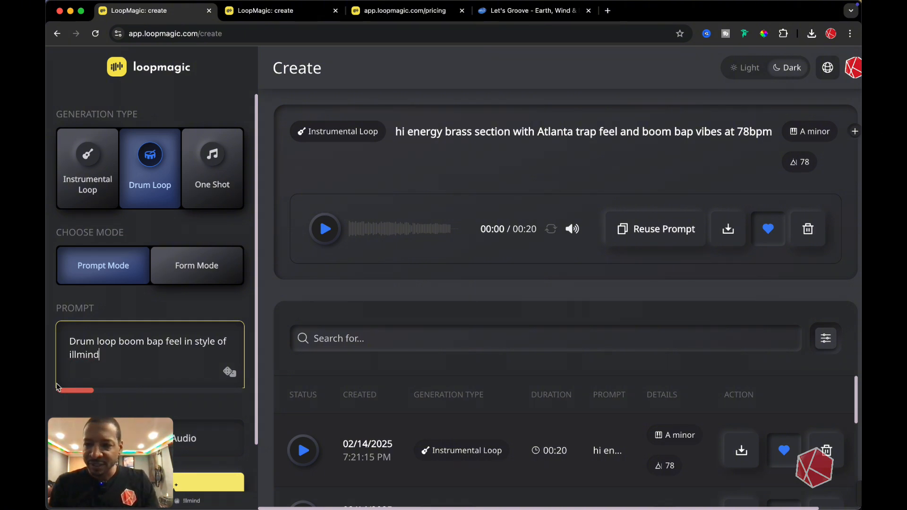
Step: Correct the spelling of the artist's name in the prompt to "!llmind"
click(72, 356)
key(BackSpace)
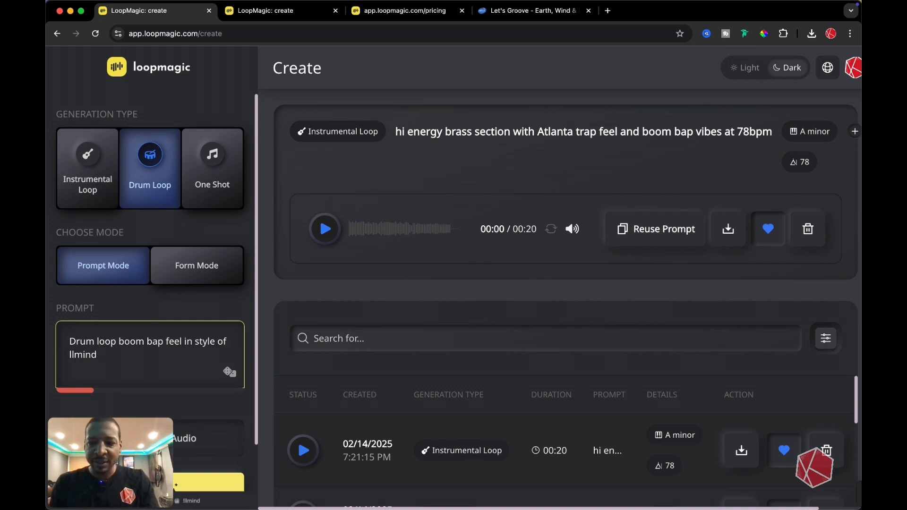
text(I)
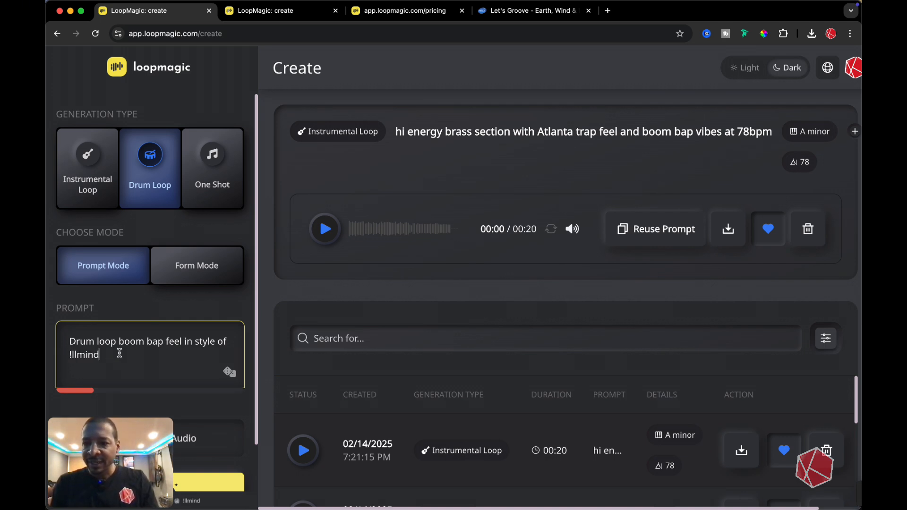
Step: Extend the end of the prompt with "make it up beat and very engaging."
text( make it up)
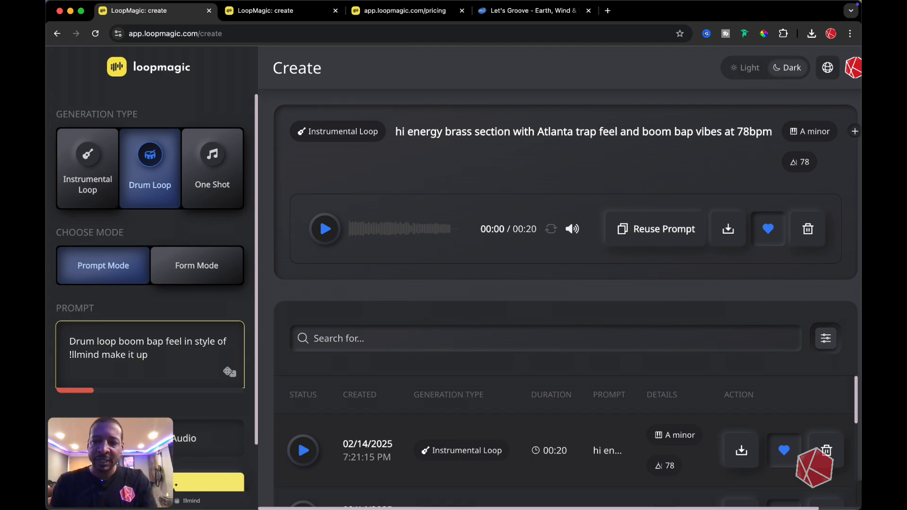
text( a)
key(BackSpace)
text(beat and )
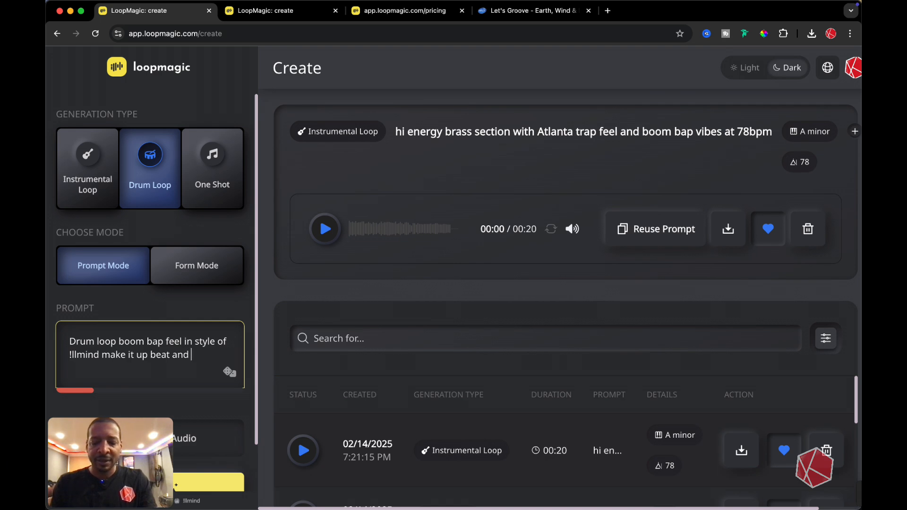
text(very)
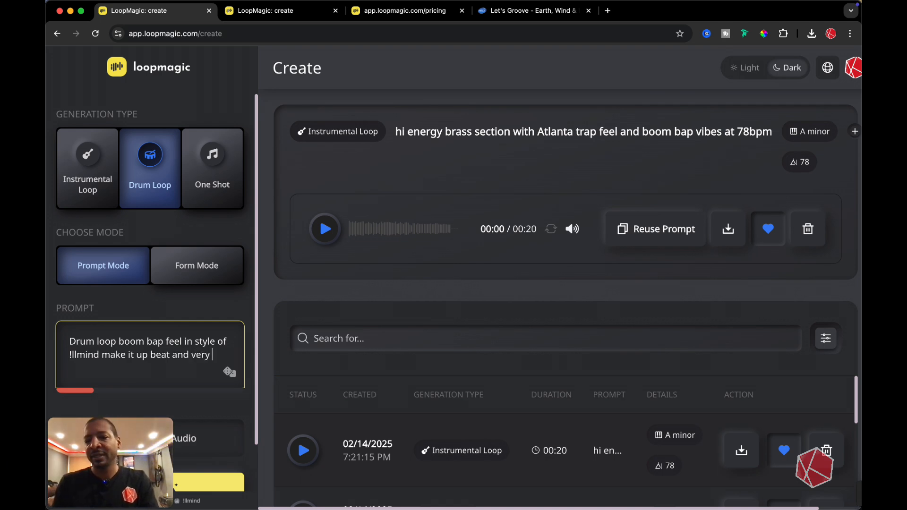
text( ene)
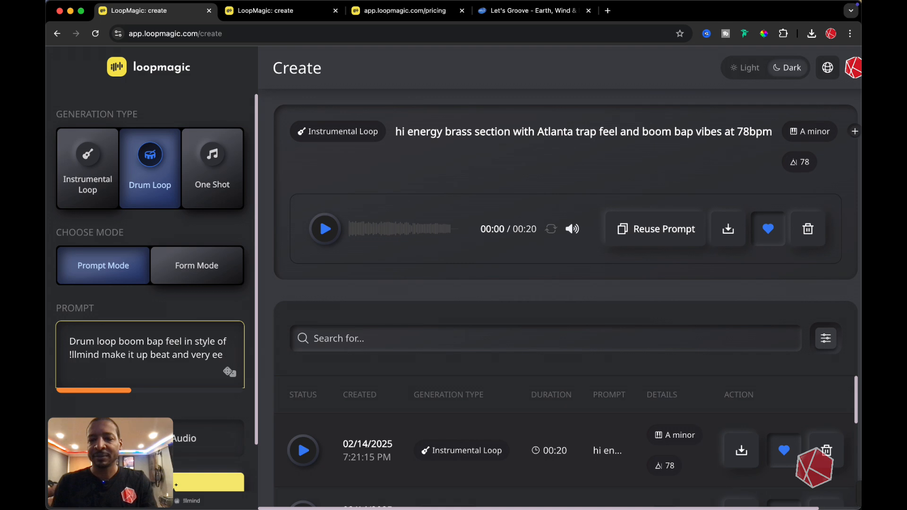
text(nngaging.)
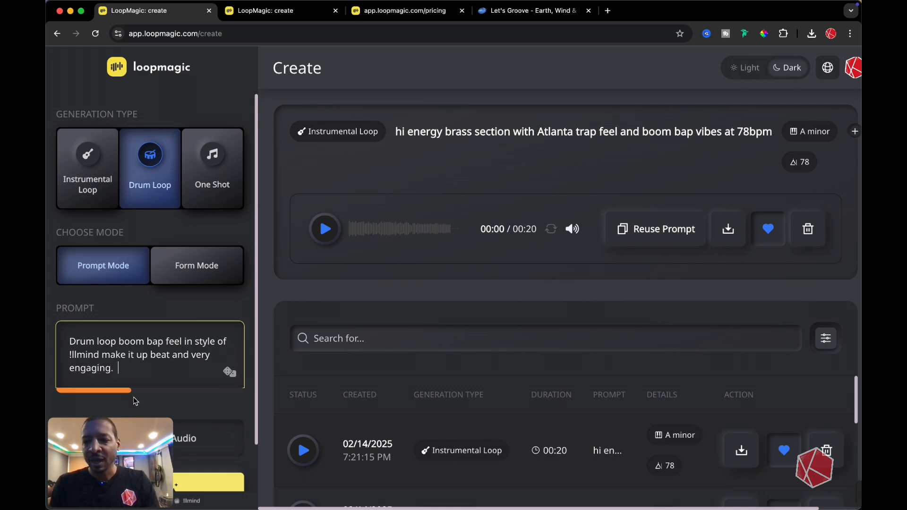
Step: Generate the boom bap drum loop from the prompt and play the finished result
scroll(180, 358, down, 2)
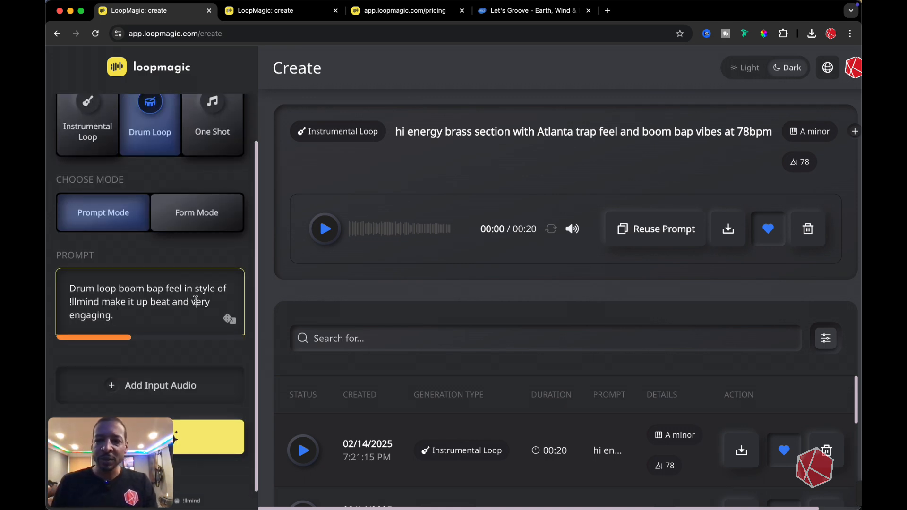
click(149, 431)
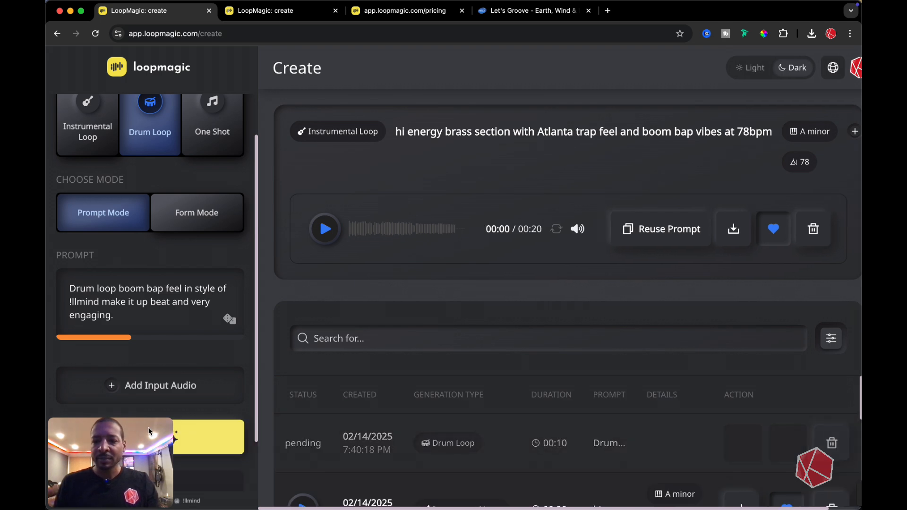
drag(149, 432, 839, 36)
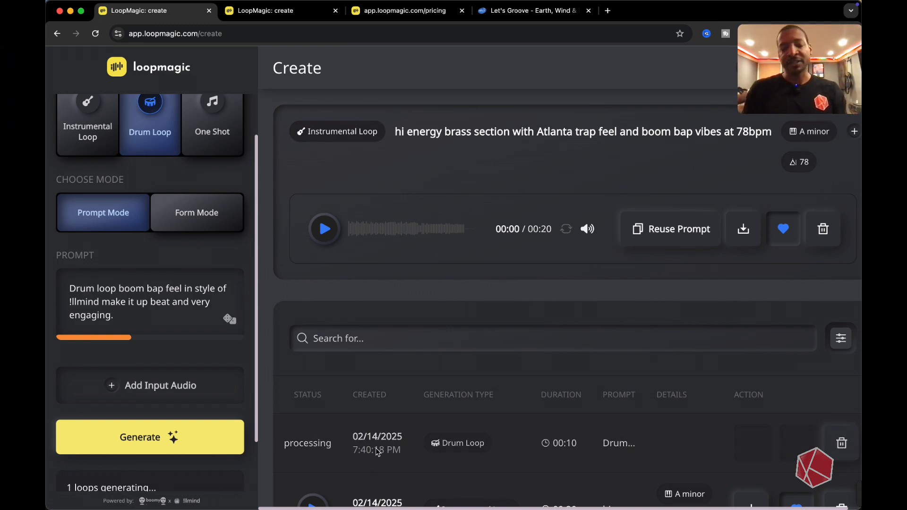
scroll(378, 450, down, 1)
scroll(379, 450, up, 1)
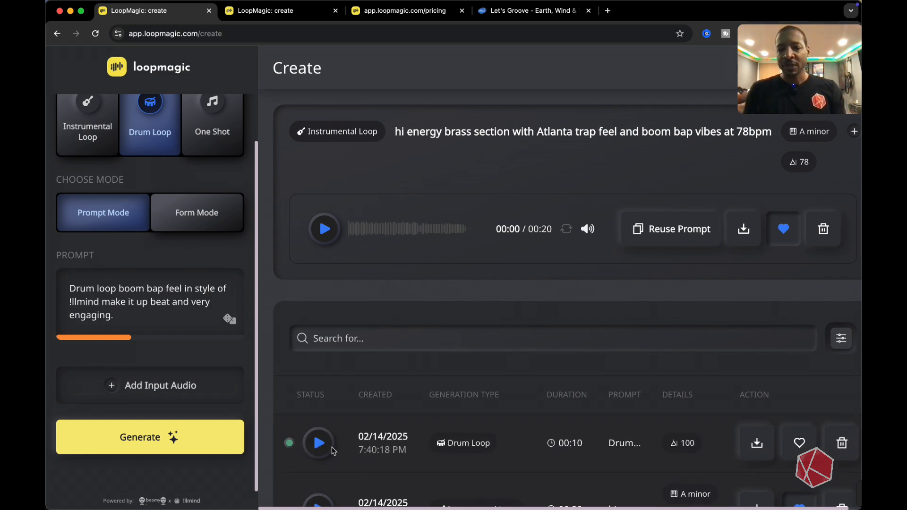
click(319, 443)
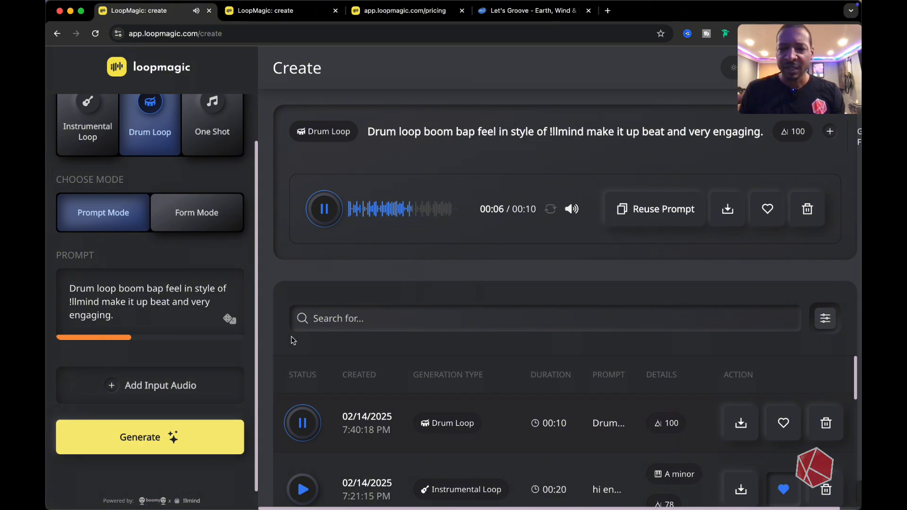
Step: Clear the prompt and refill it by reusing the prompt of the generated boom bap loop
click(129, 316)
drag(129, 317, 69, 289)
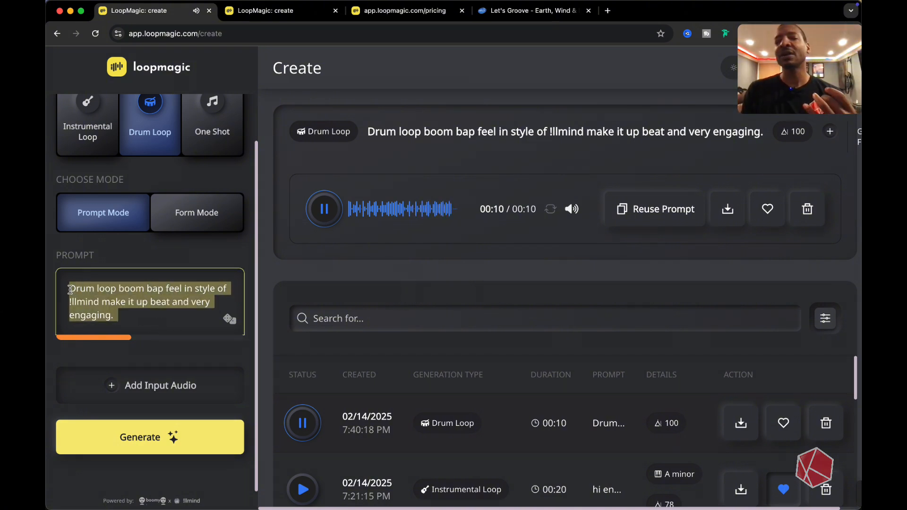
key(BackSpace)
text(a unique and textured drum break loop oozing with grit)
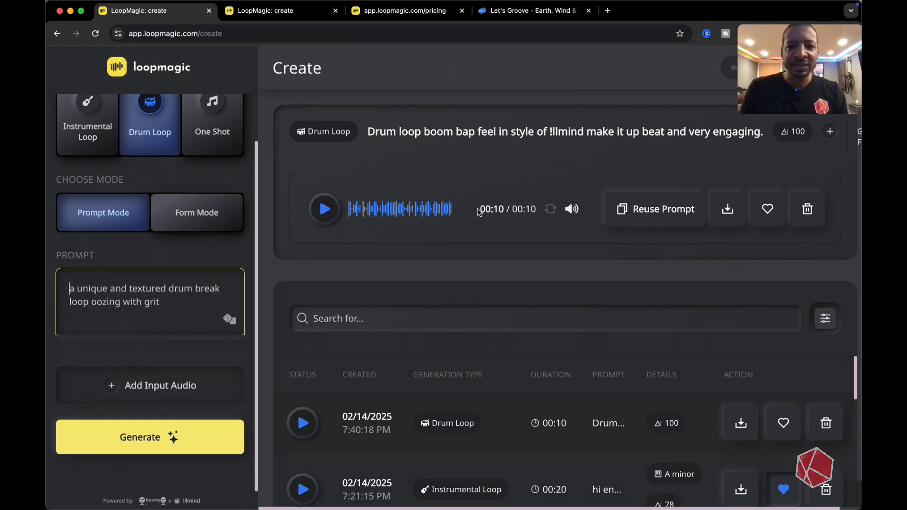
click(644, 208)
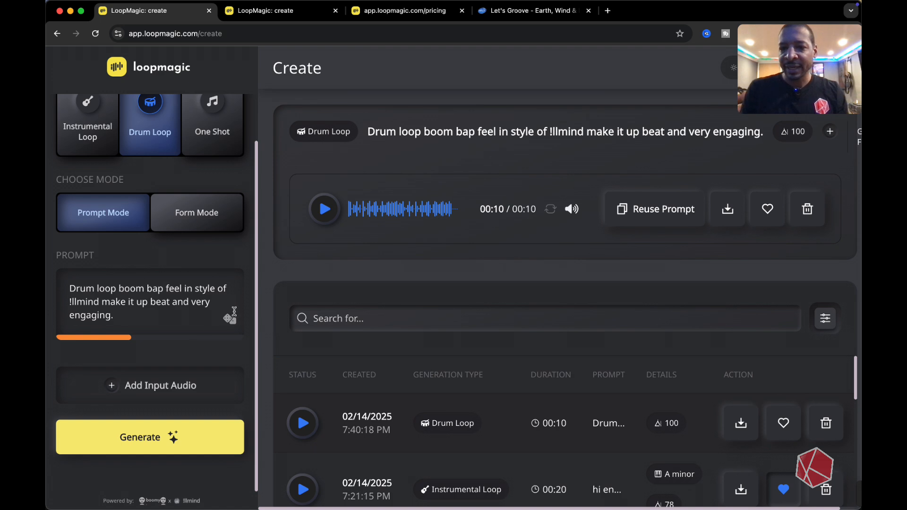
Step: Replace the prompt with the random suggestion "simple trap hi hat loop 140 BPM", generate the loop and play it
click(231, 319)
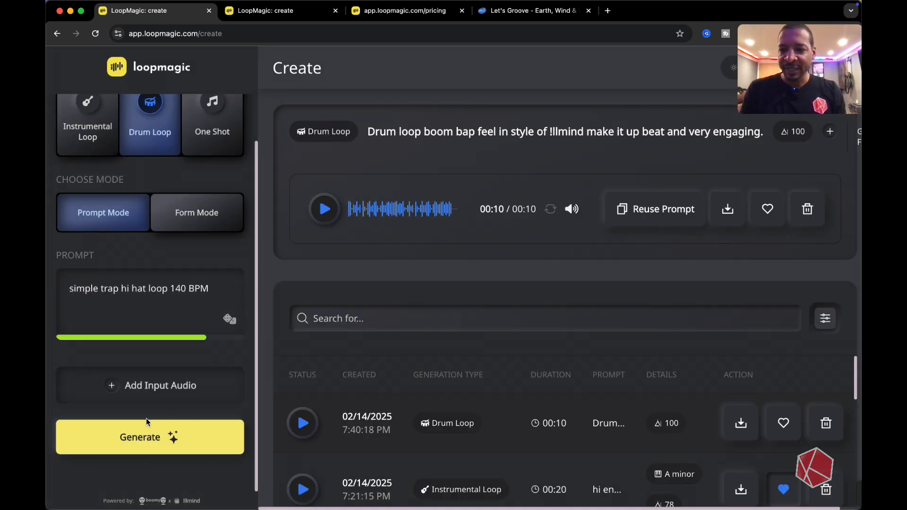
click(138, 442)
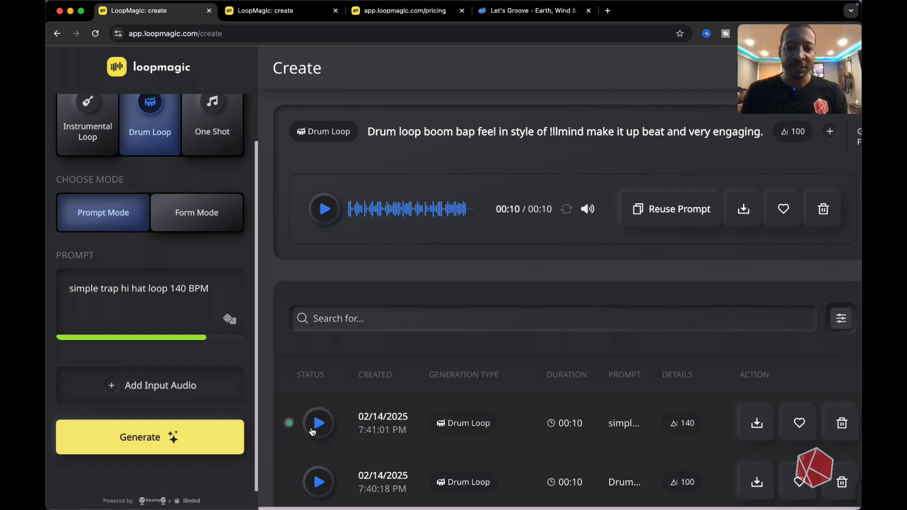
click(312, 431)
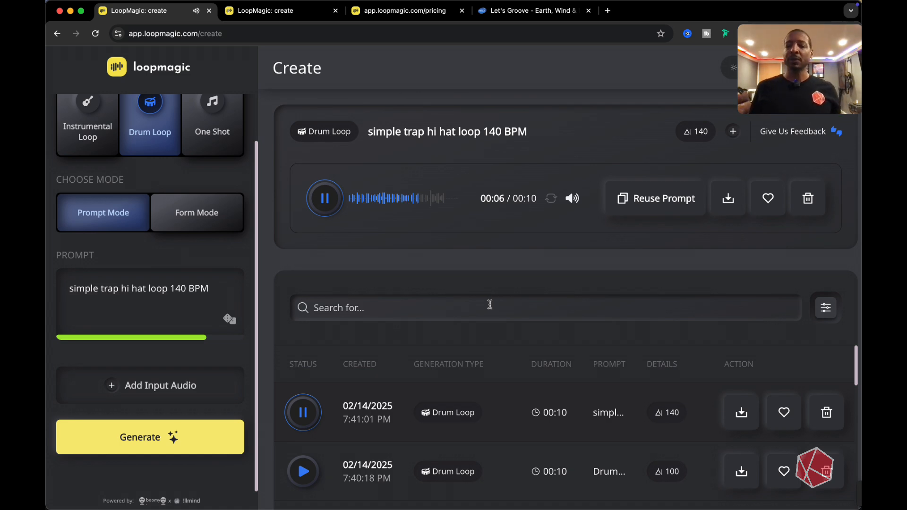
scroll(490, 305, down, 1)
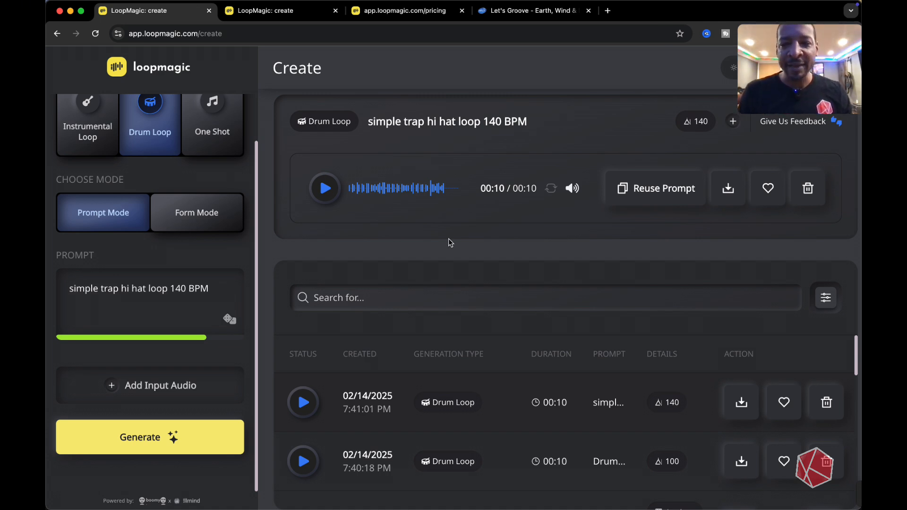
Step: Cycle the random prompt suggestions to the "world shaker loop" prompt and set its tempo to 140 BPM
click(230, 320)
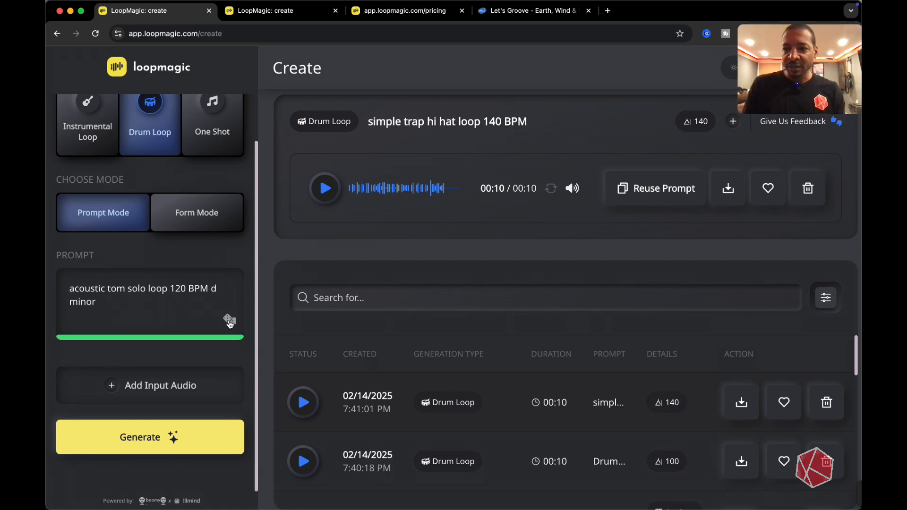
click(229, 322)
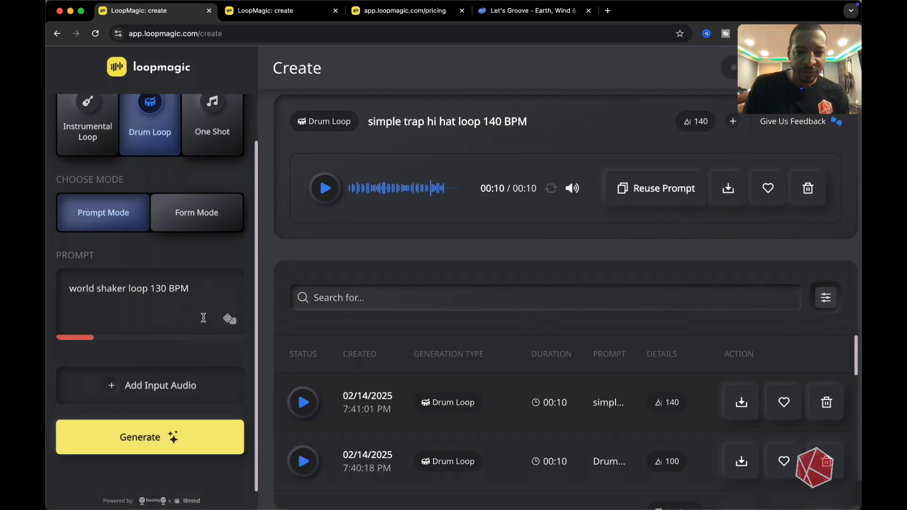
click(166, 289)
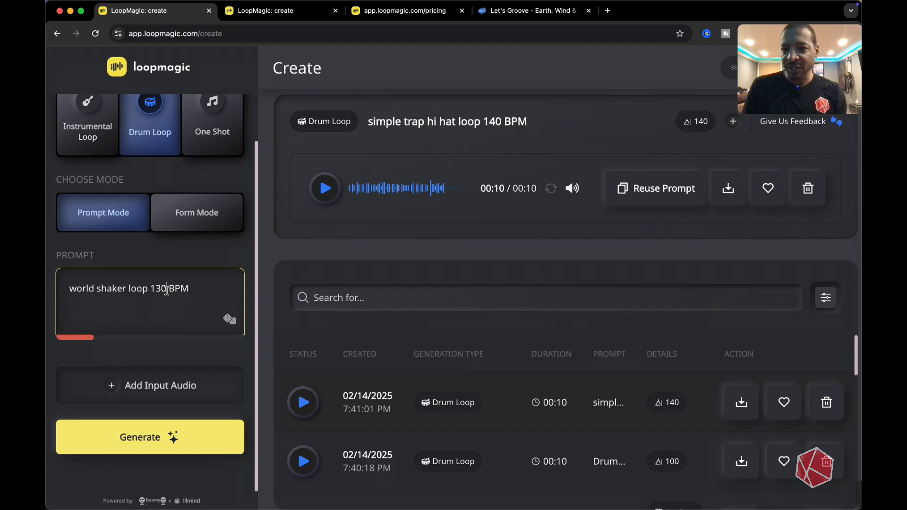
key(BackSpace)
key(BackSpace)
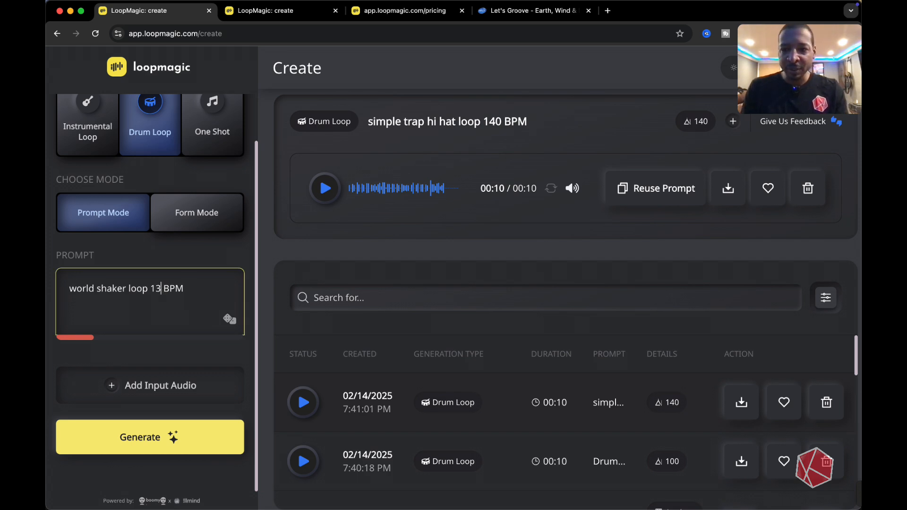
text(40)
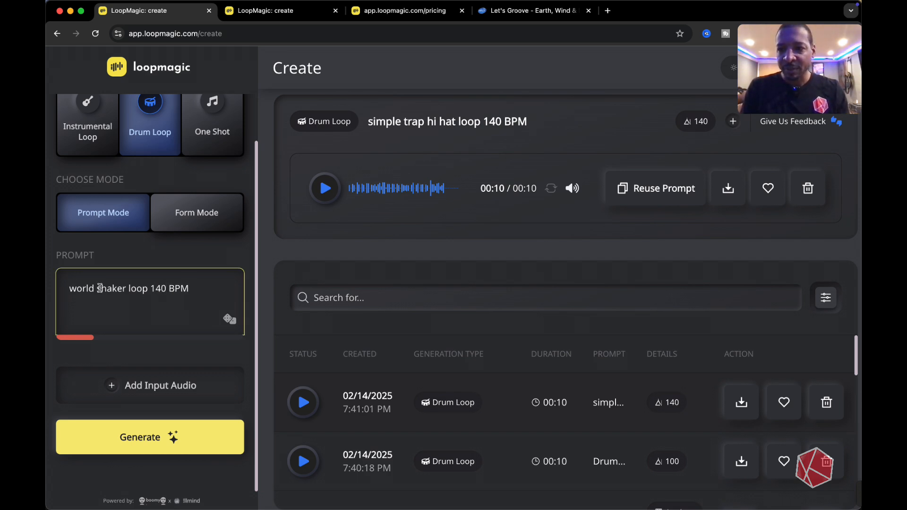
Step: Generate a drum loop from the prompt "world shaker loop 140 BPM"
right_click(193, 291)
click(192, 292)
click(207, 291)
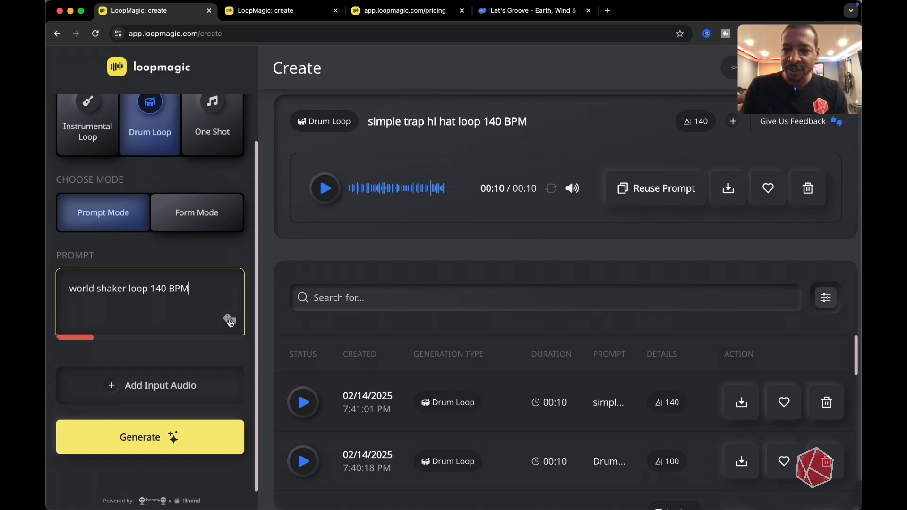
click(161, 439)
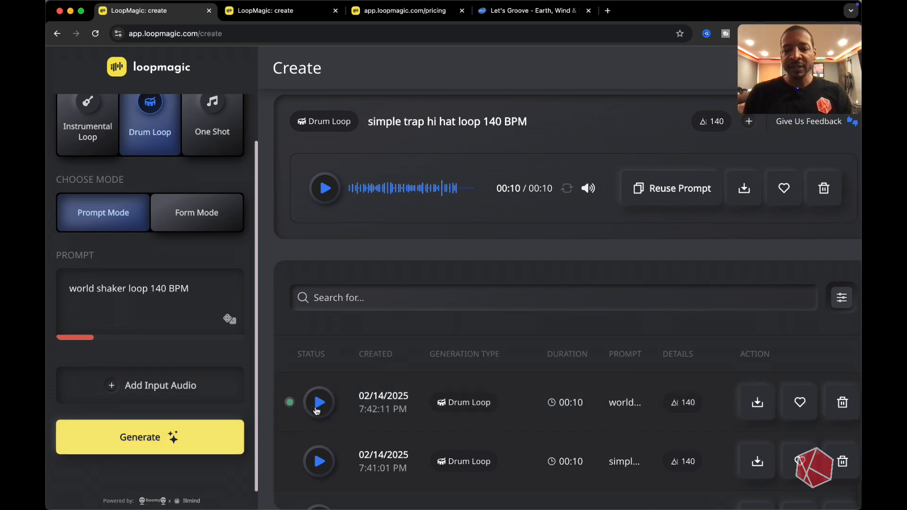
Step: Play the generated world shaker loop for a few seconds and pause it
click(316, 408)
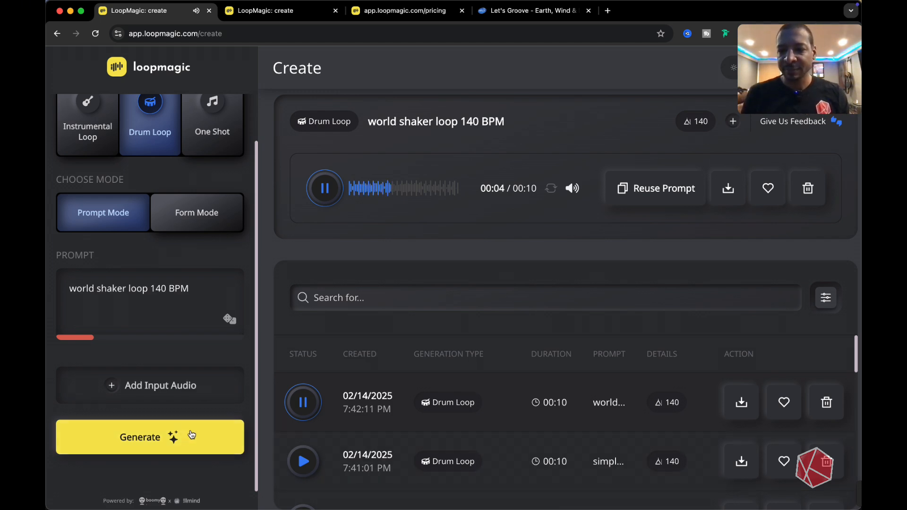
click(303, 402)
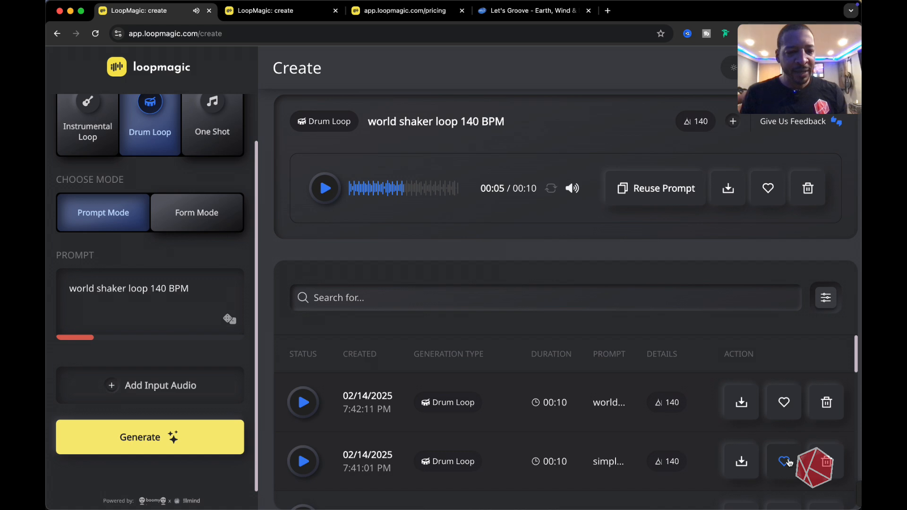
Step: Mark the simple trap hi hat loop as a favorite and play part of it
scroll(782, 459, down, 1)
scroll(782, 459, down, 3)
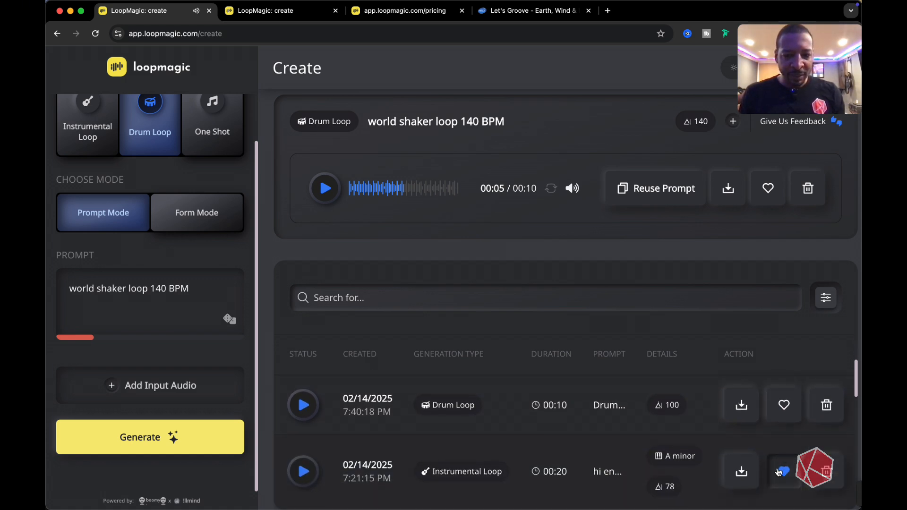
scroll(780, 472, up, 3)
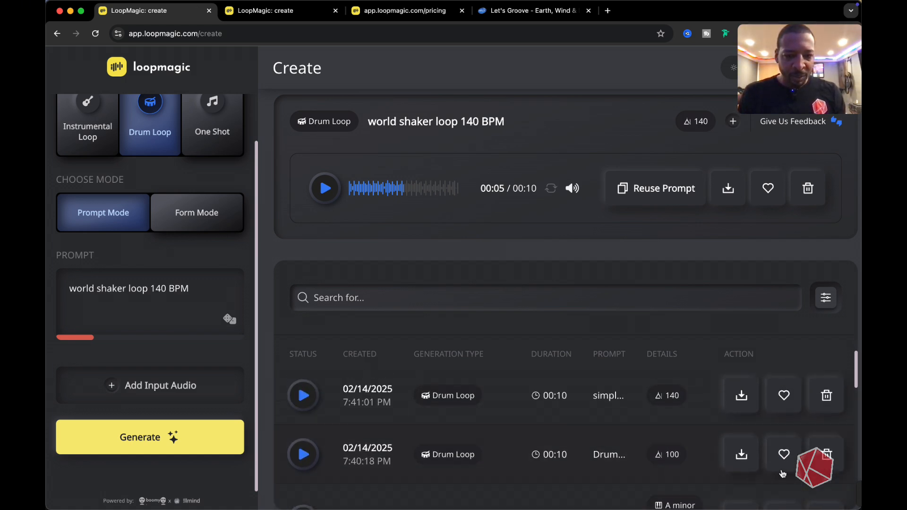
scroll(782, 474, up, 1)
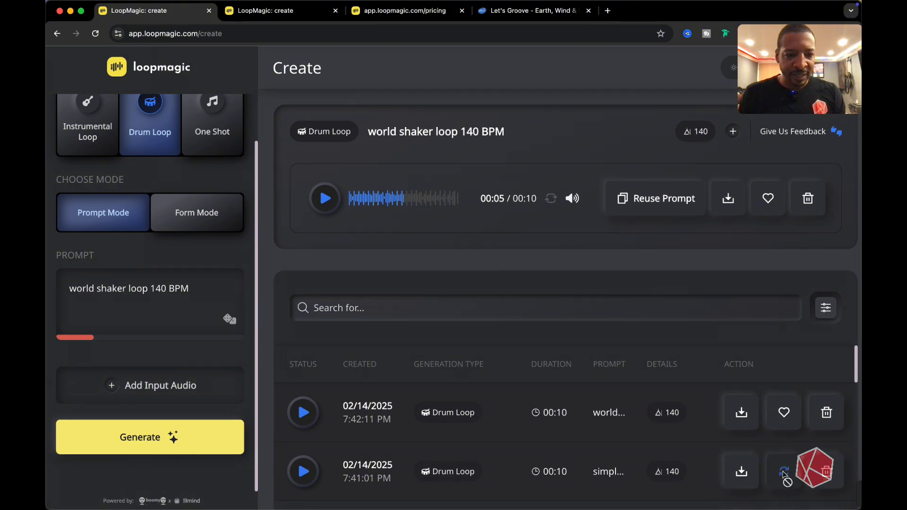
click(784, 471)
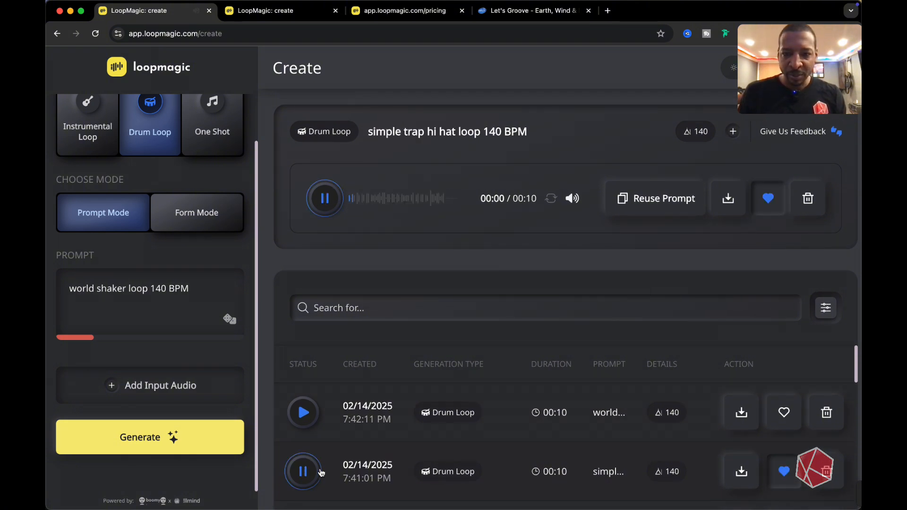
scroll(307, 473, down, 2)
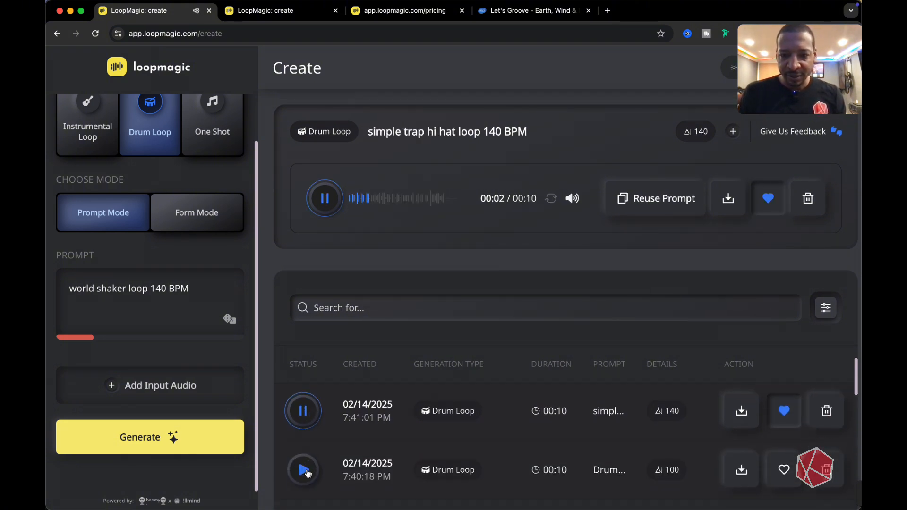
click(307, 412)
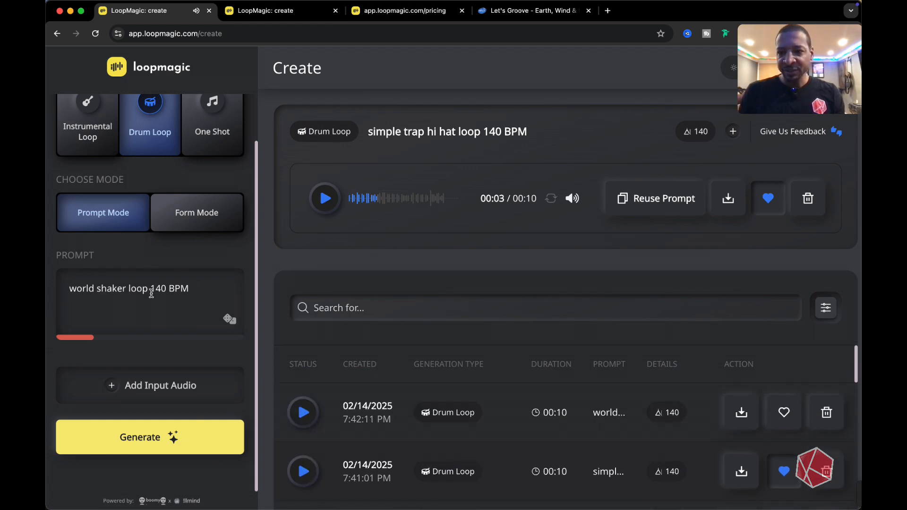
Step: Replace the prompt with "trap snare loop at 140bpm" and generate a drum loop from it
scroll(152, 293, up, 1)
triple_click(150, 309)
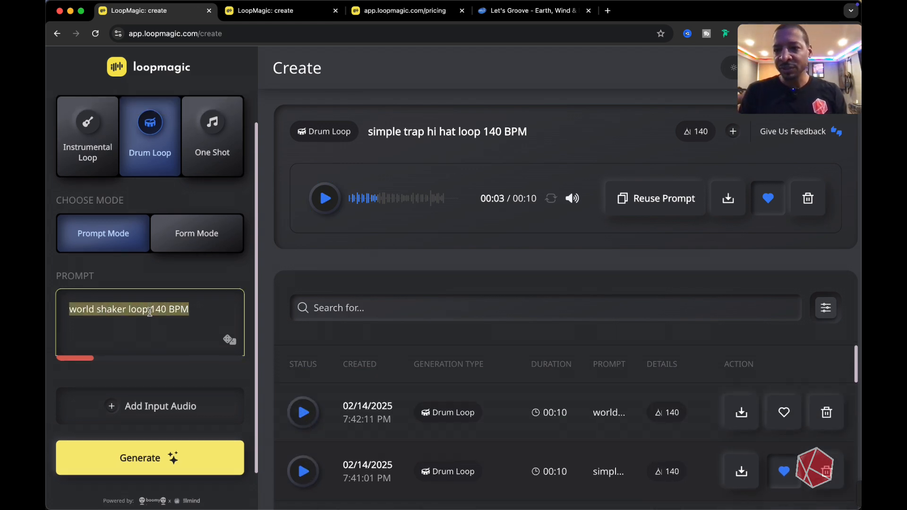
text(trap snare)
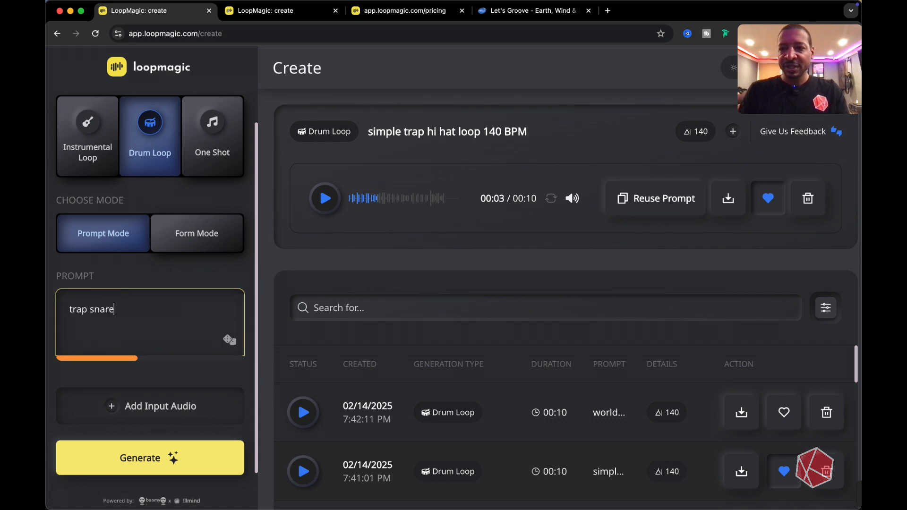
text( loop at)
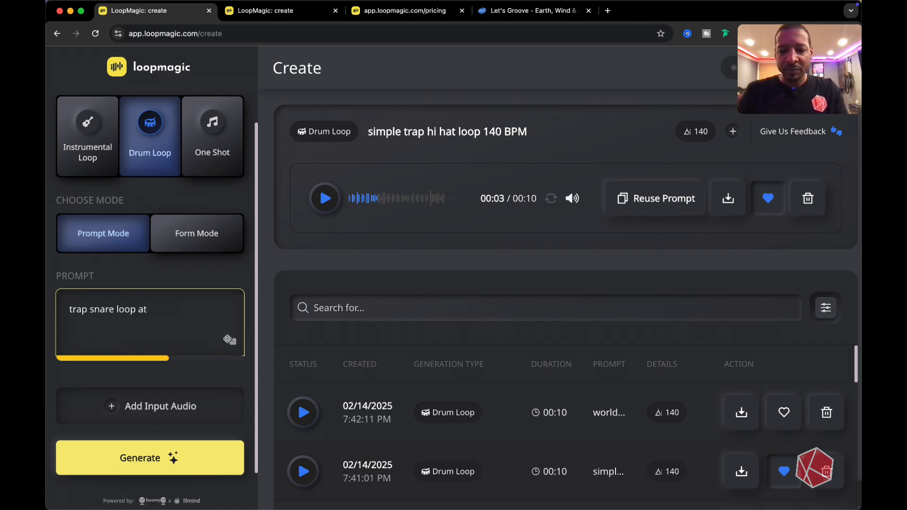
text( 140bpm)
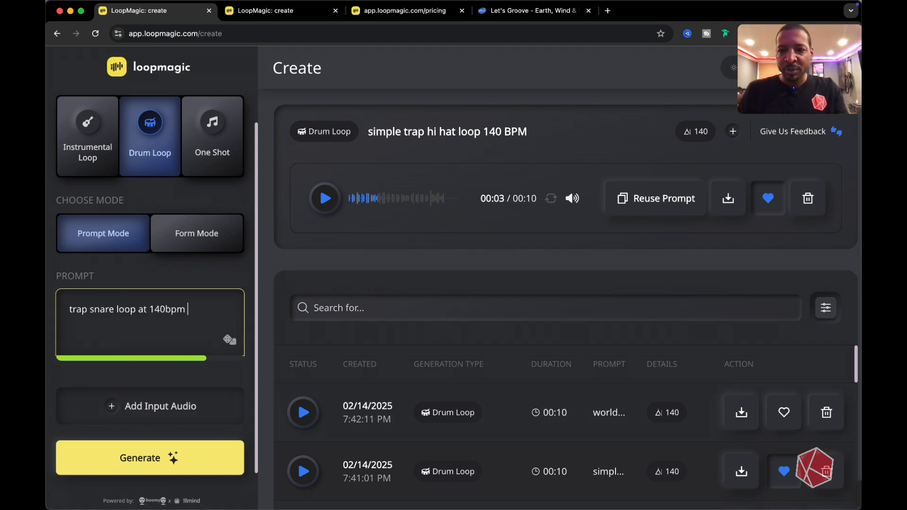
click(156, 464)
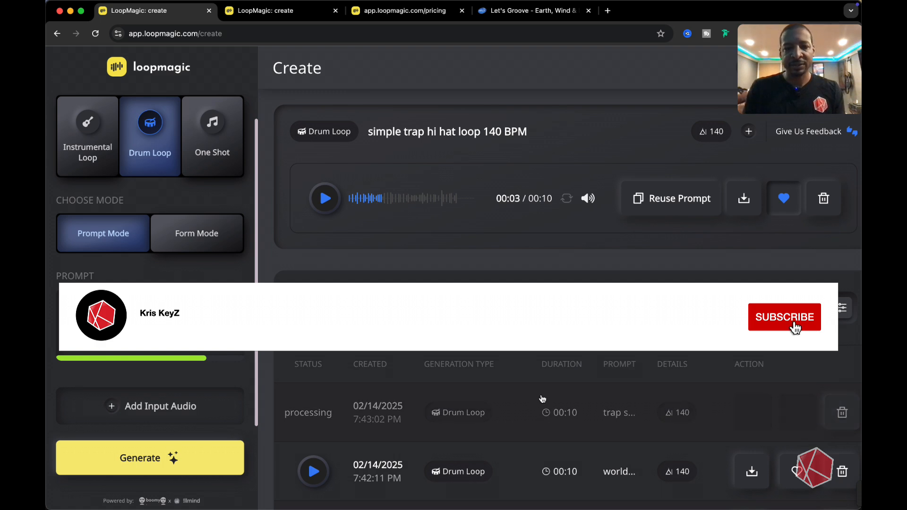
Step: Delete the world shaker loop from the generation list and play the new trap snare loop
click(843, 471)
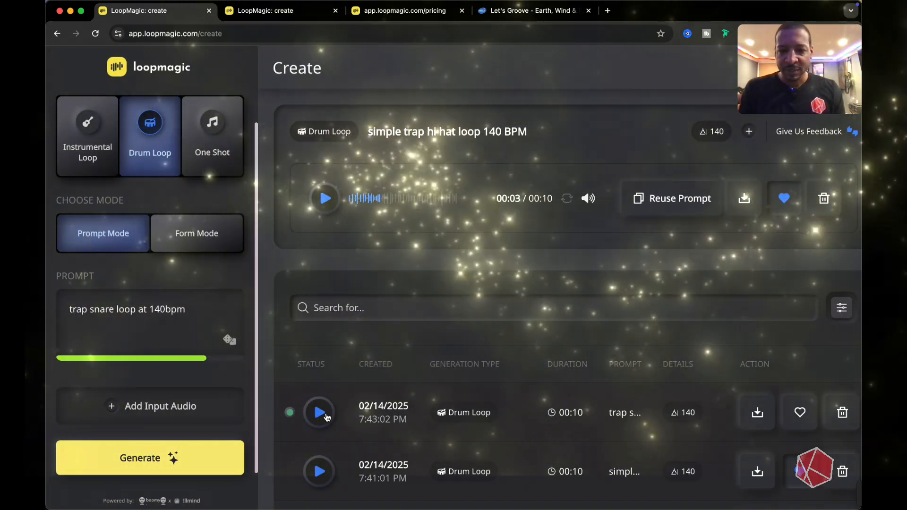
click(324, 414)
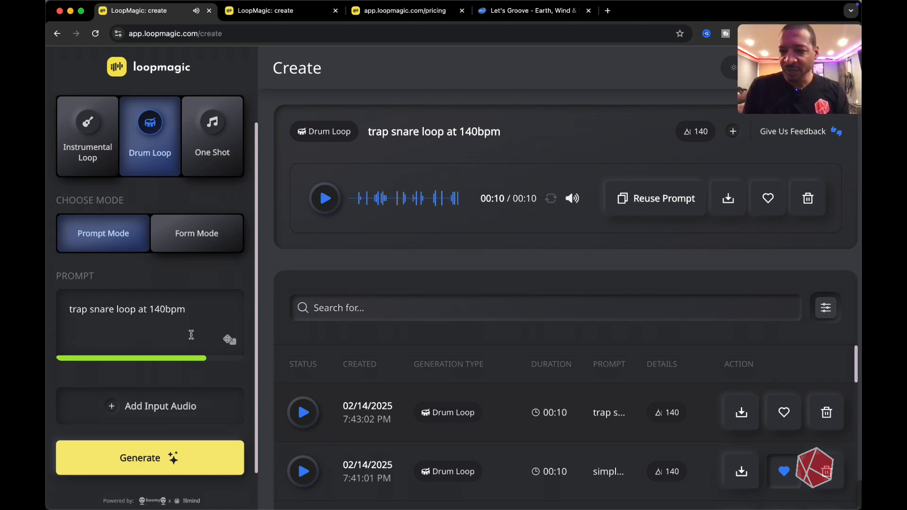
Step: Replace the prompt with "808 and kick drum hip hop pattern 140bpm for the clubs" and generate the drum loop
double_click(162, 309)
click(161, 310)
key(super+a)
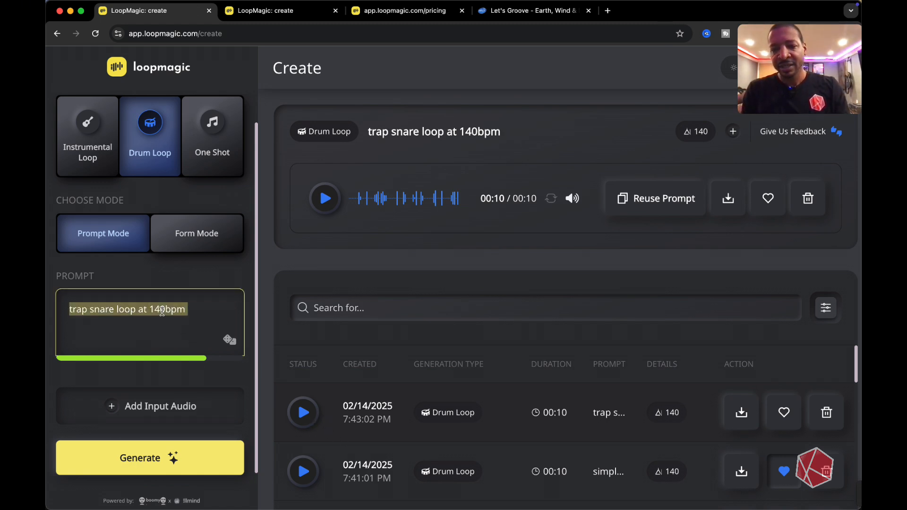
text(808 hip hopp)
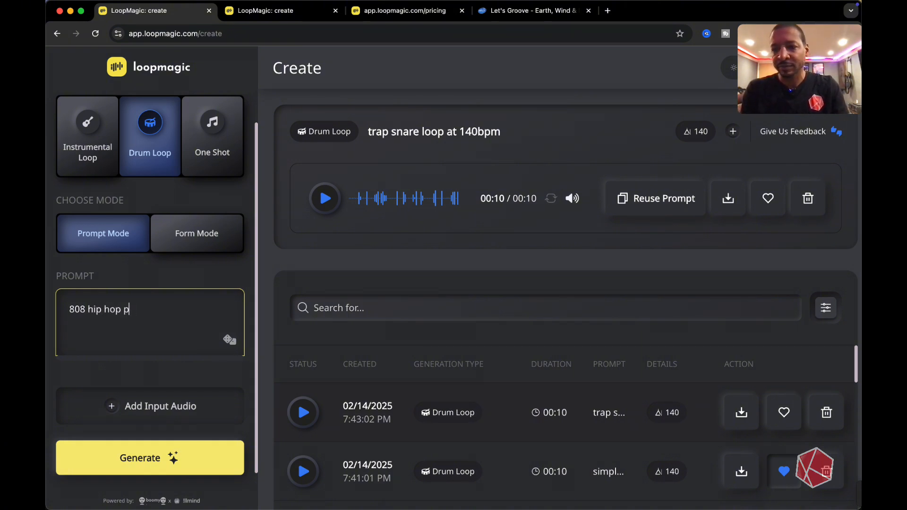
text(atttter)
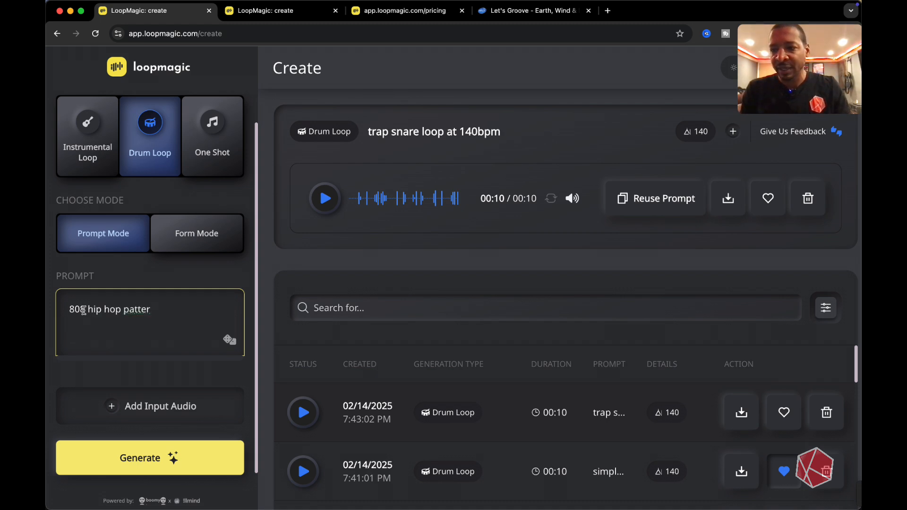
click(87, 310)
text(and)
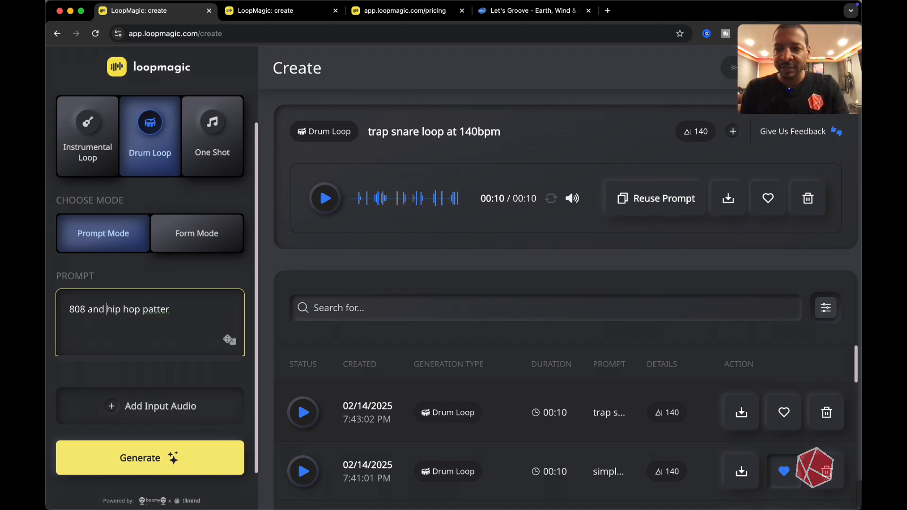
text( kick drum)
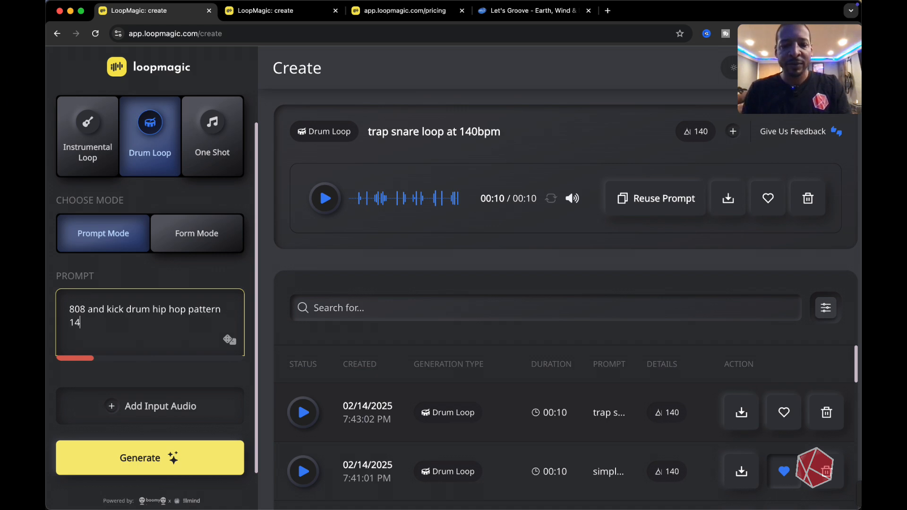
text(bpm for the clubs)
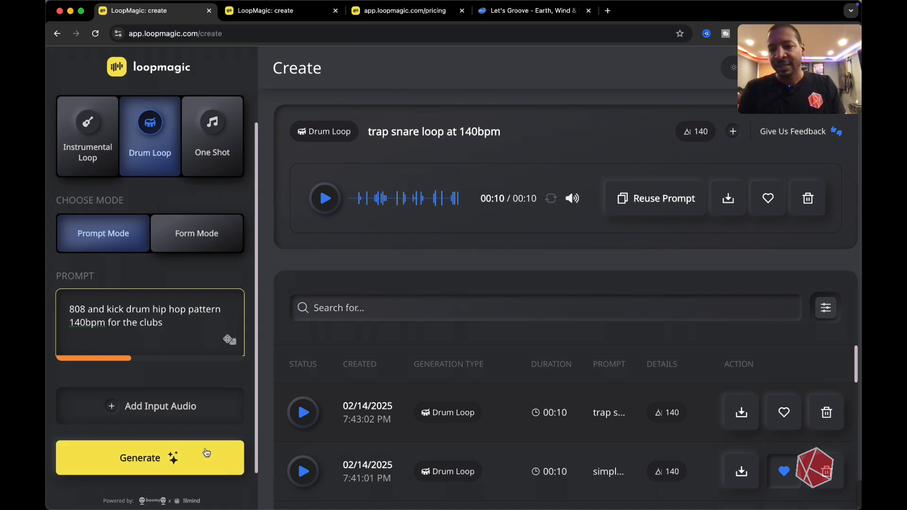
click(160, 465)
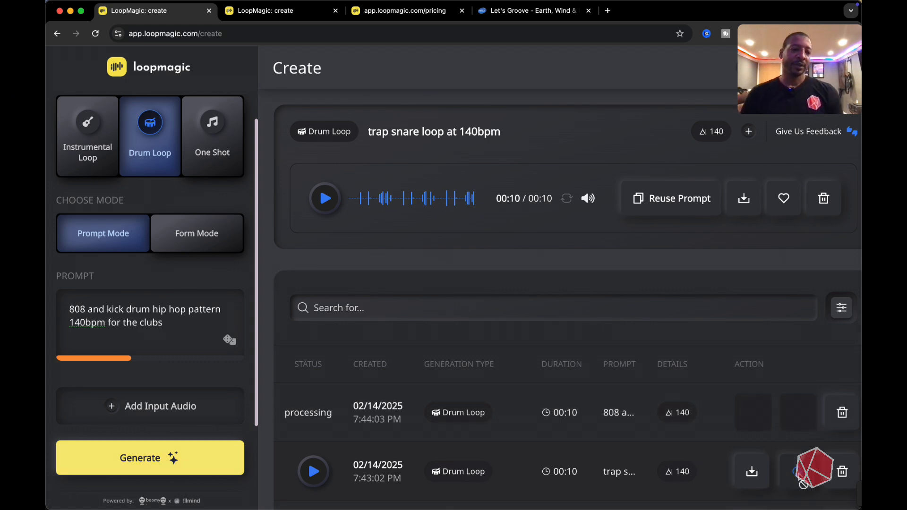
Step: Mark the trap snare loop as a favorite and play the new 808 and kick drum loop
click(796, 472)
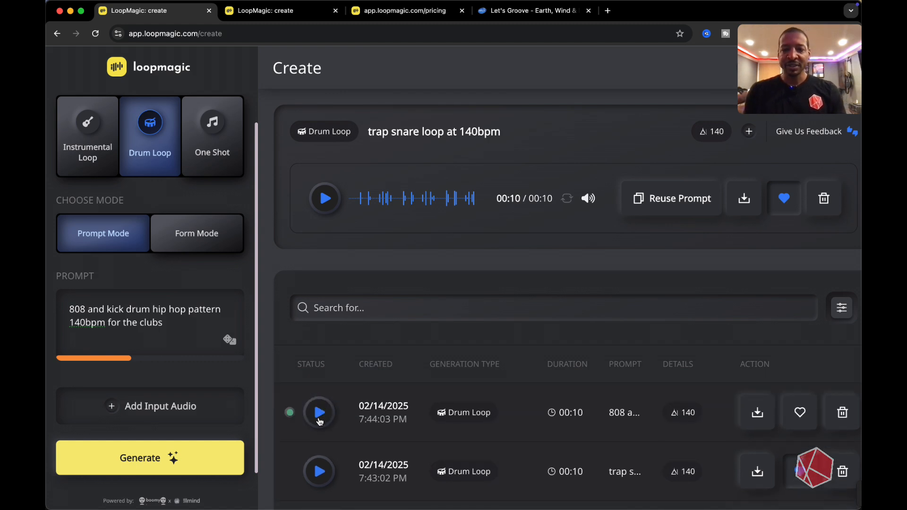
click(319, 420)
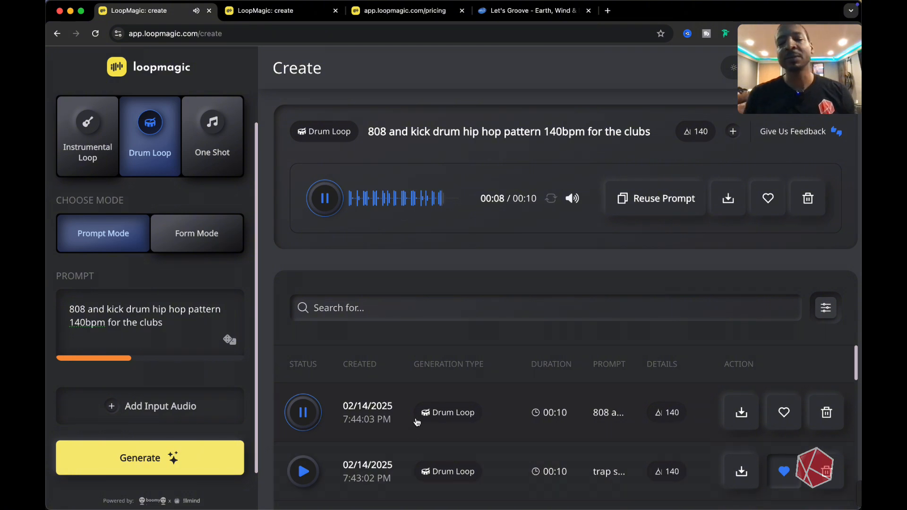
Step: Mark the 808 and kick drum hip hop loop as a favorite
scroll(414, 399, down, 1)
scroll(414, 396, up, 1)
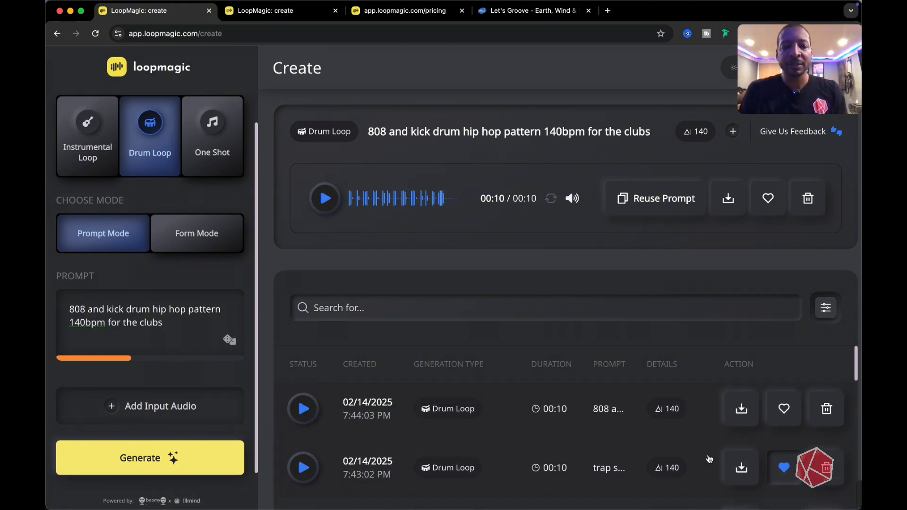
click(784, 411)
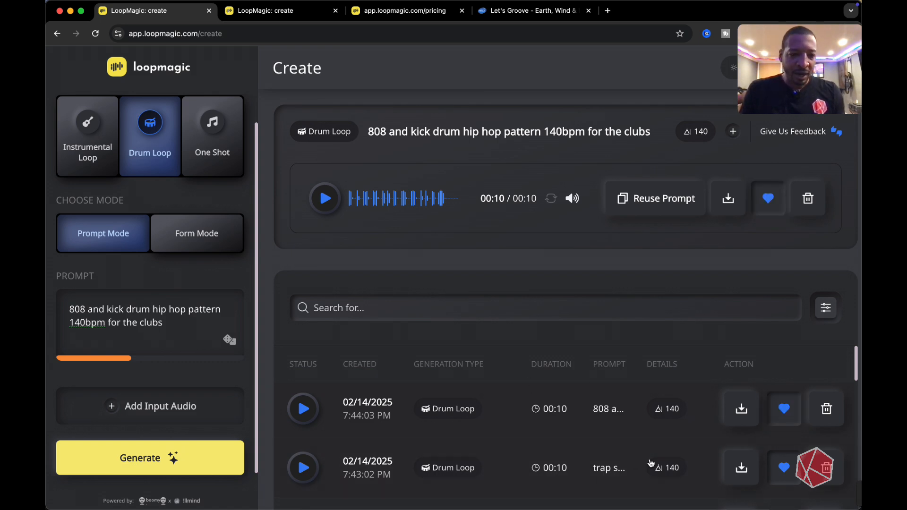
scroll(651, 462, down, 2)
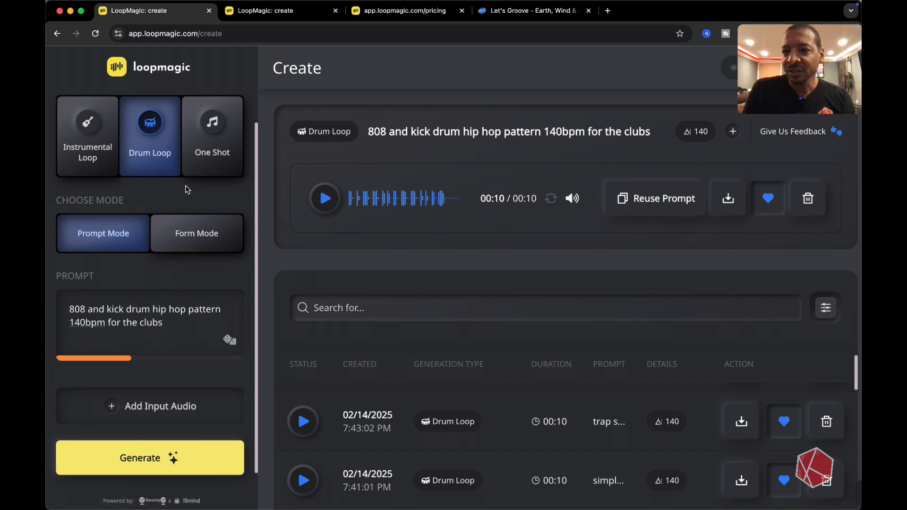
Step: Switch the generation type to One Shot and replace the prompt with "hip hop snare with slight reverb and trap feel"
click(214, 149)
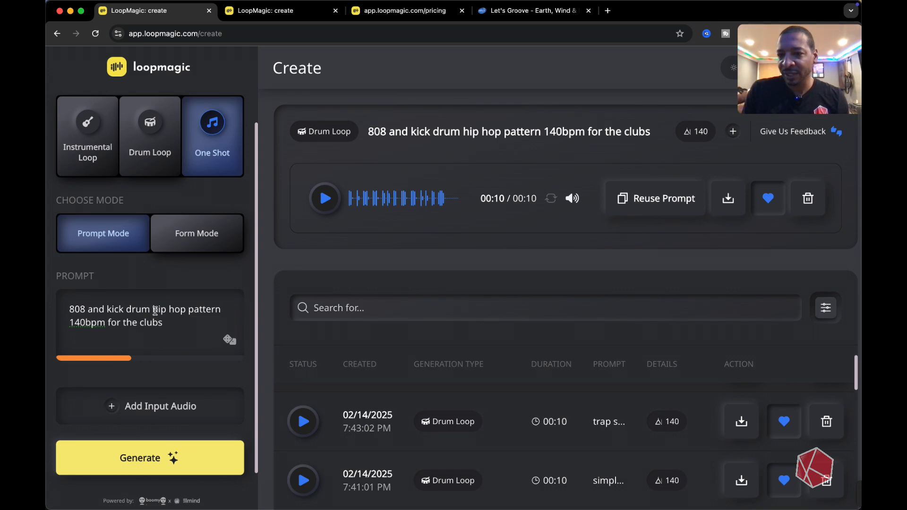
triple_click(176, 322)
text(hi p)
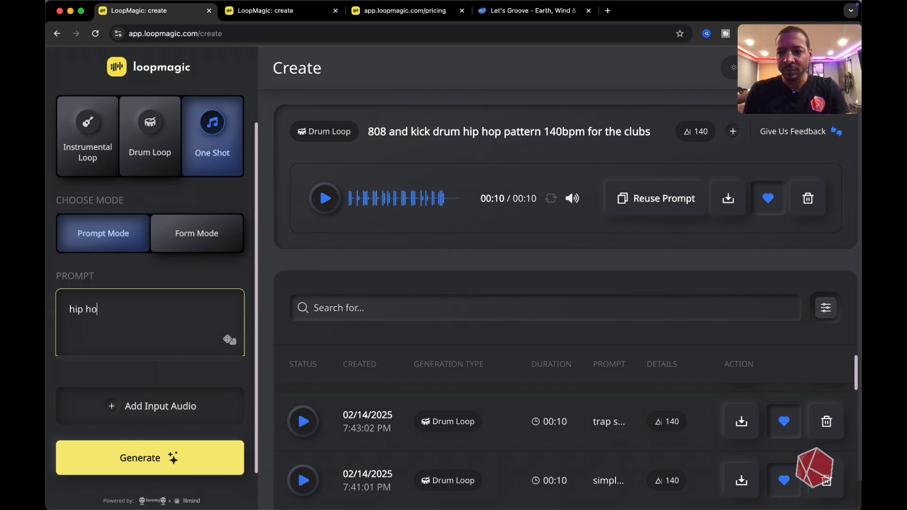
text(hop snare)
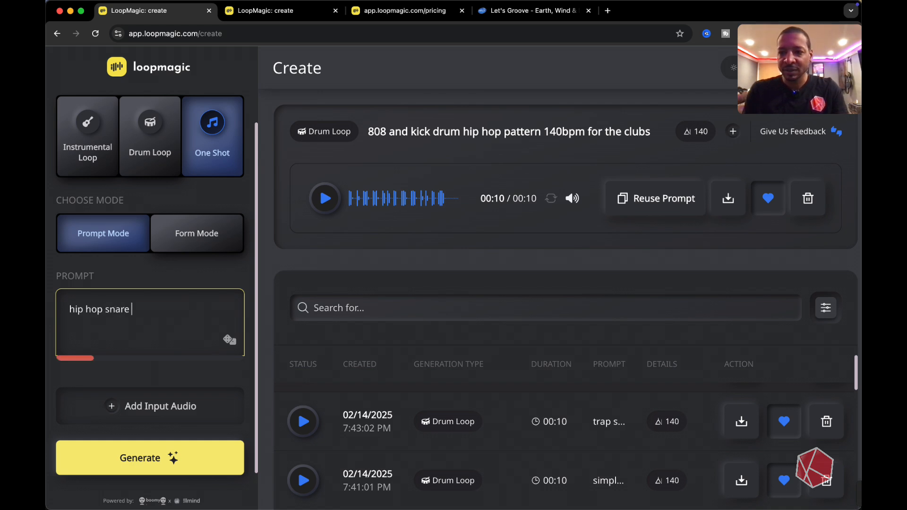
text( with)
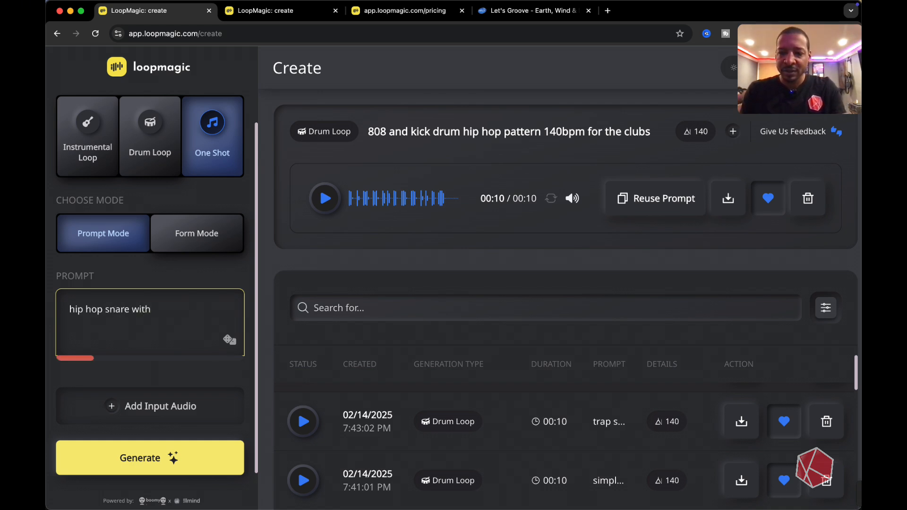
text( reb)
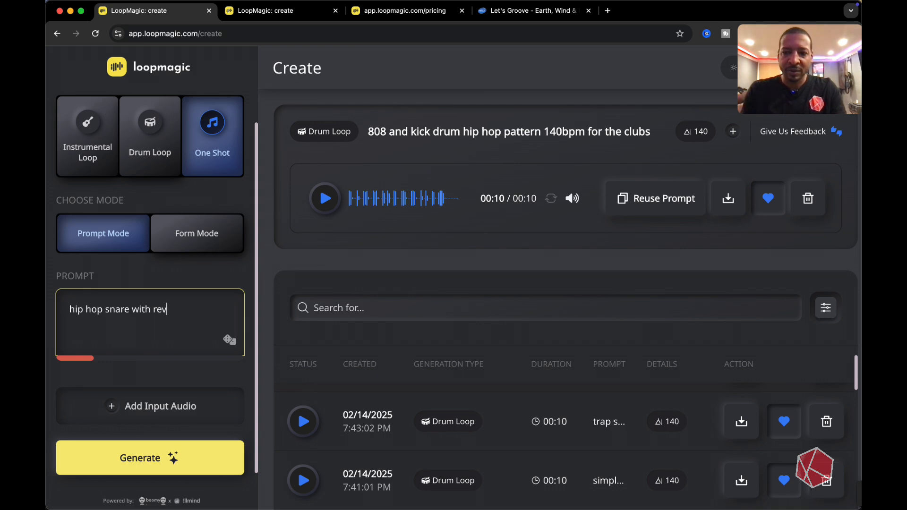
key(BackSpace)
key(BackSpace)
text(snare with sligh)
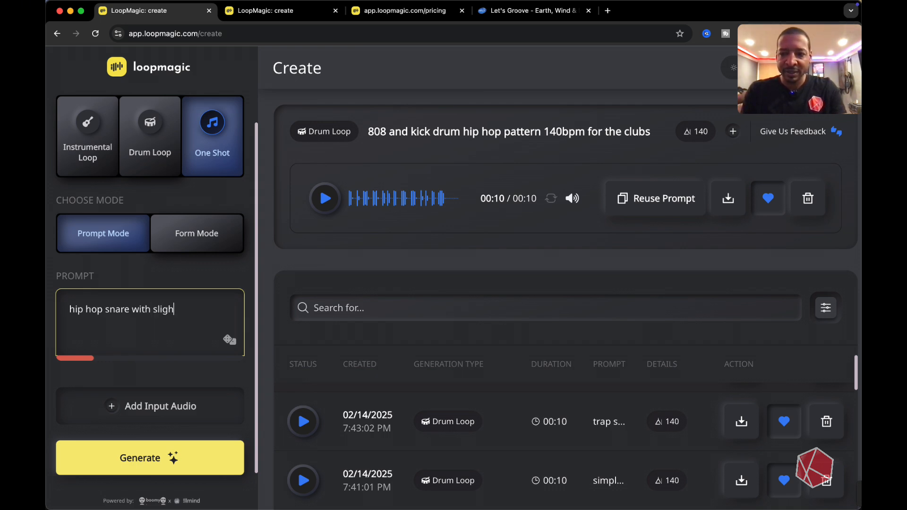
text(t reverb and)
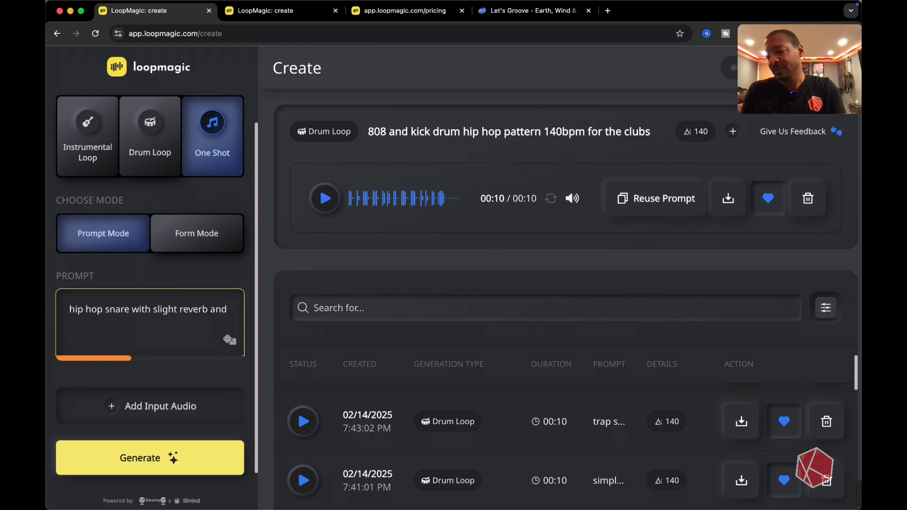
text( trap feel)
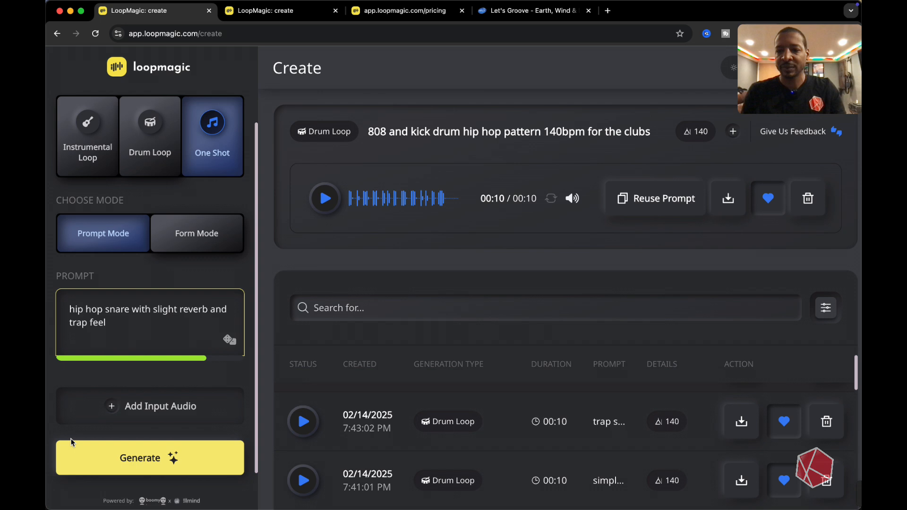
Step: Generate the hip hop snare one shot and briefly play the 808 and kick drum loop while it processes
click(87, 449)
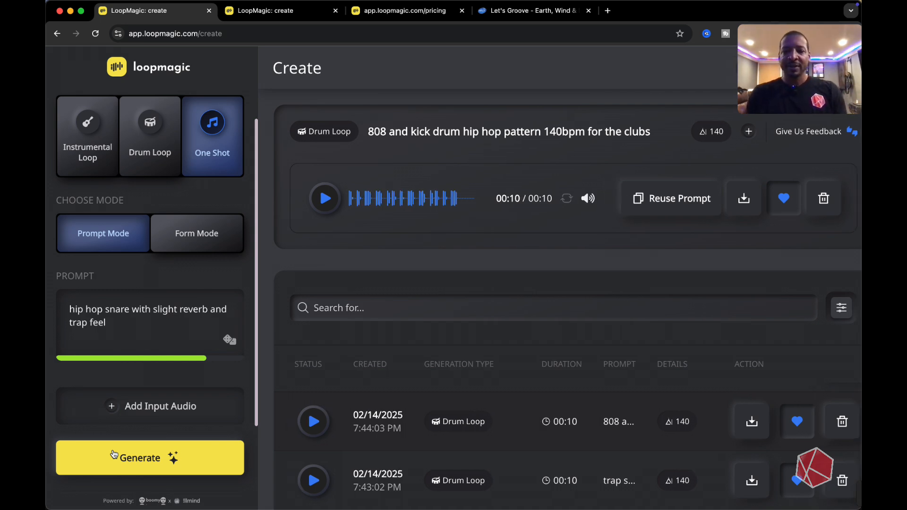
scroll(316, 335, down, 1)
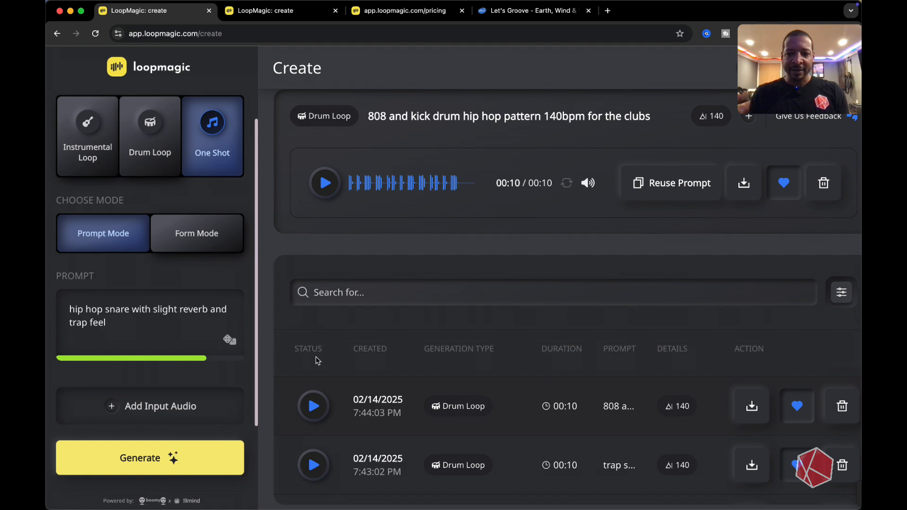
click(323, 188)
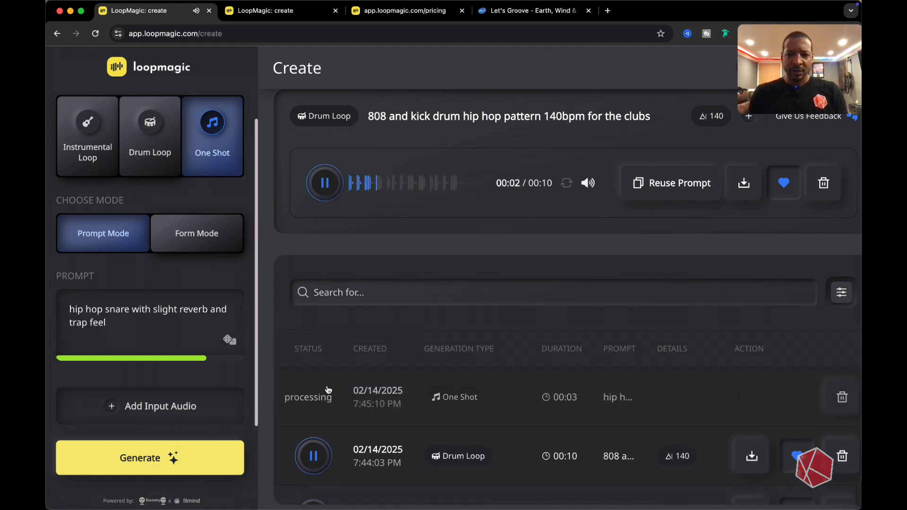
click(324, 183)
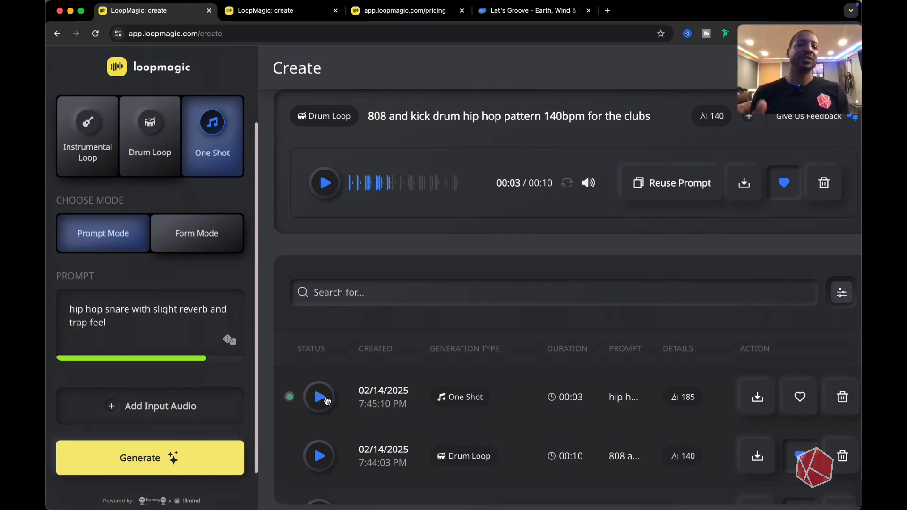
Step: Play the new hip hop snare one shot several times to audition it
click(325, 399)
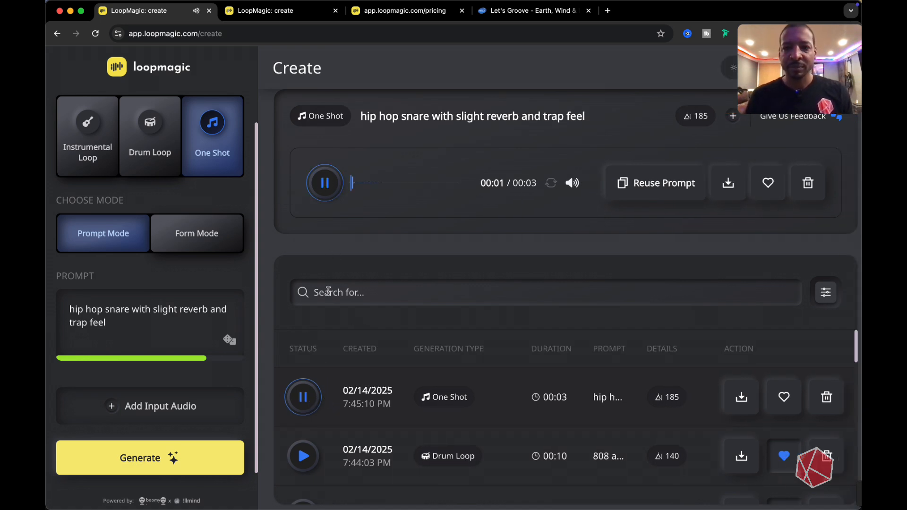
click(307, 399)
click(307, 399)
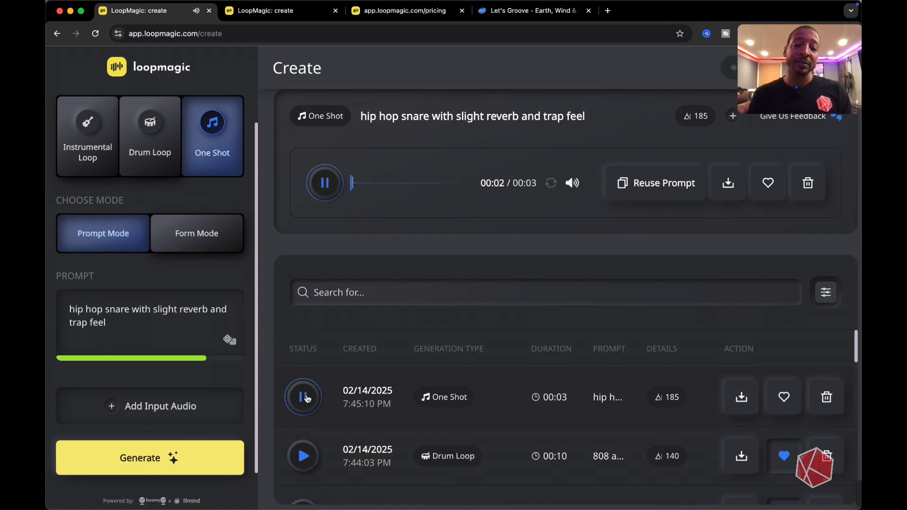
click(307, 399)
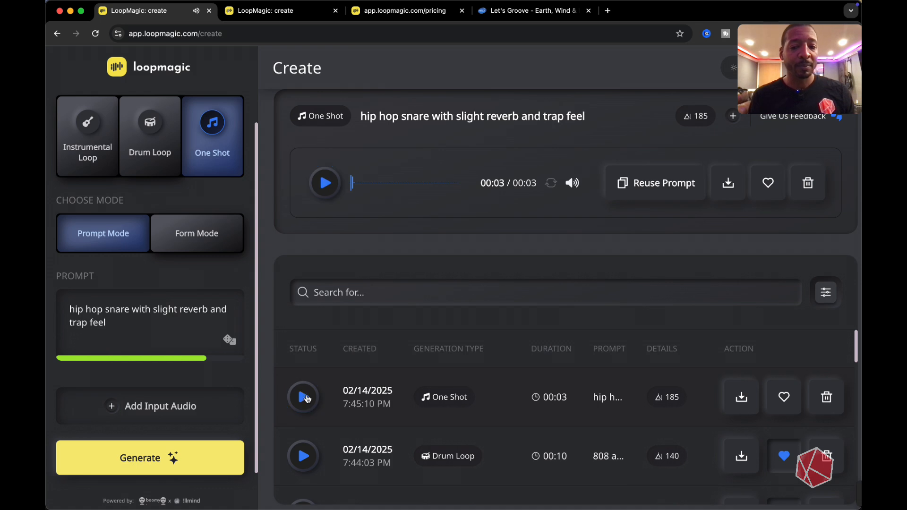
click(306, 398)
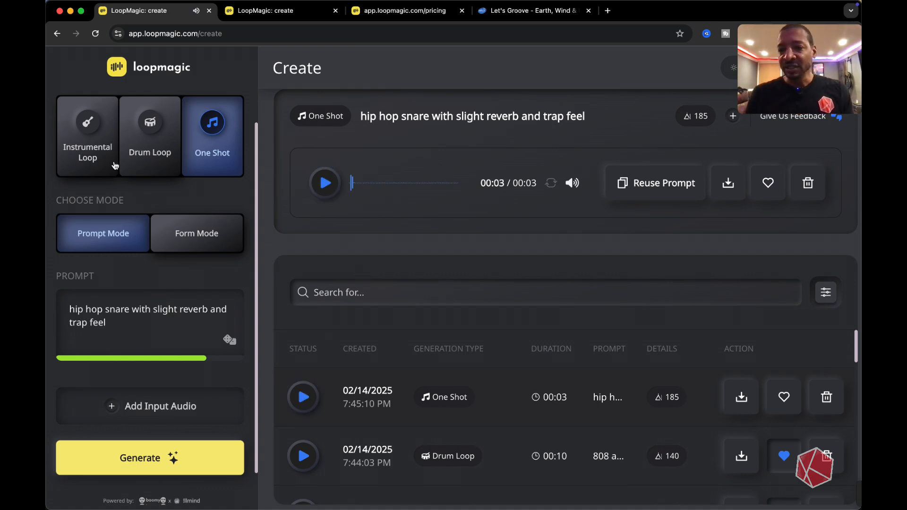
Step: Generate an instrumental loop from the randomly suggested prompt "deep bass loop f minor 140 bpm" and play it
click(83, 157)
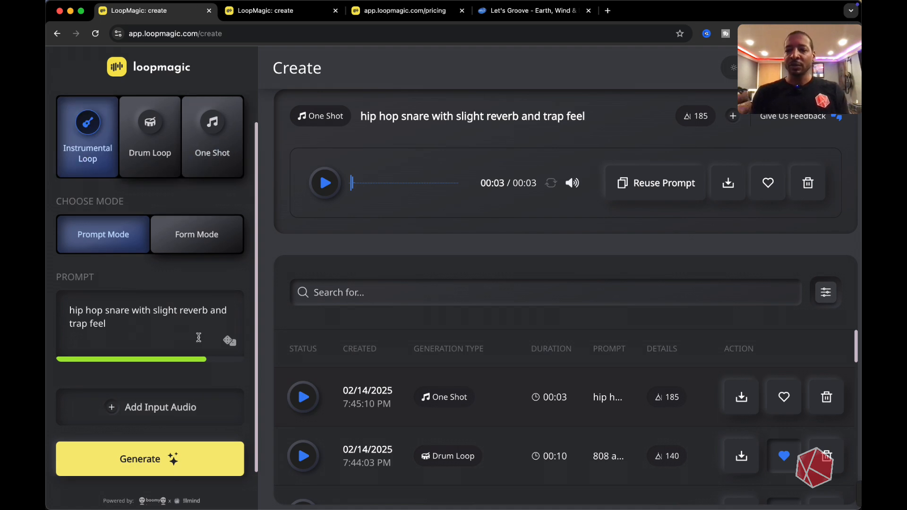
click(229, 341)
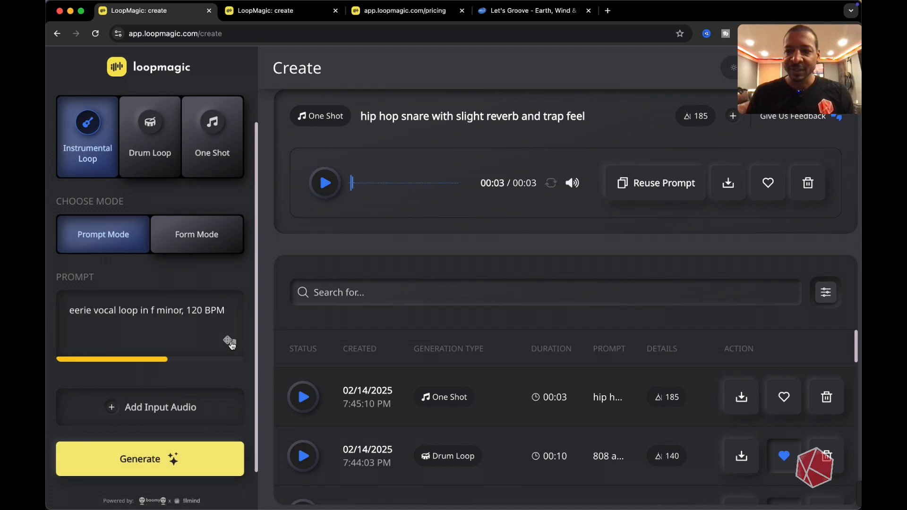
click(230, 341)
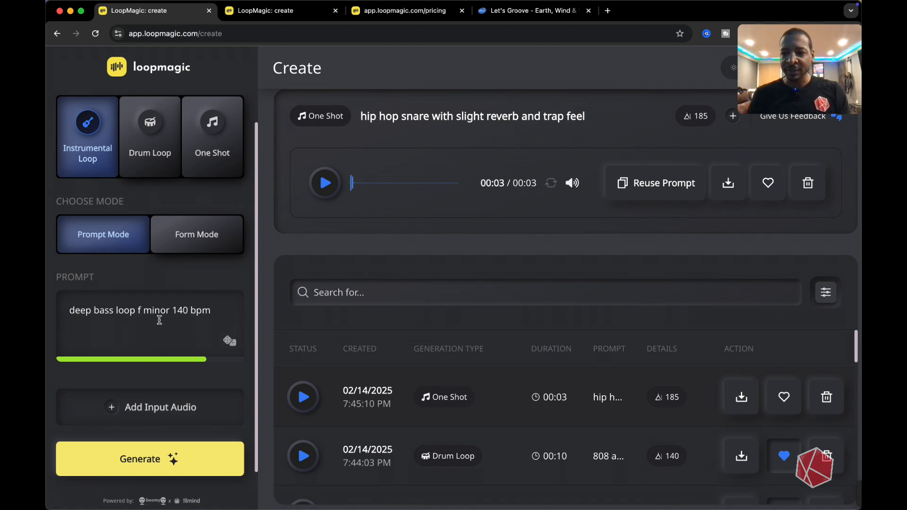
click(161, 464)
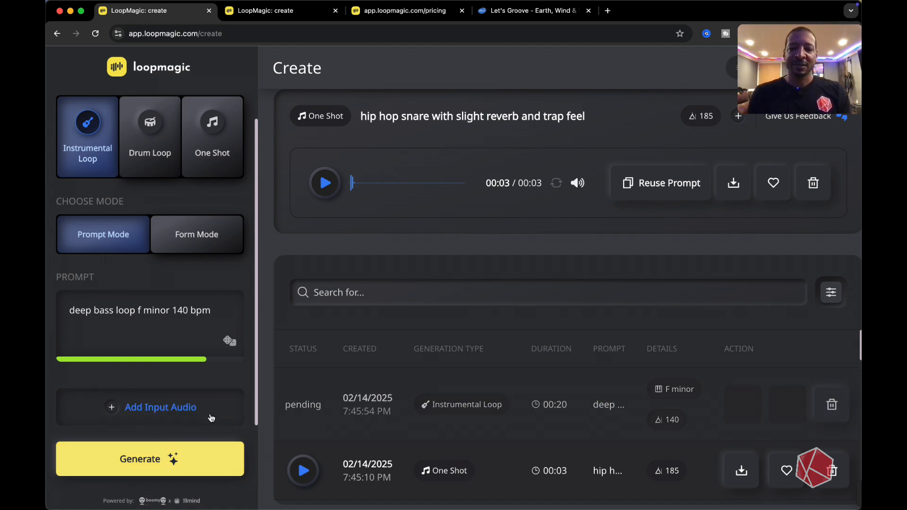
scroll(422, 401, up, 1)
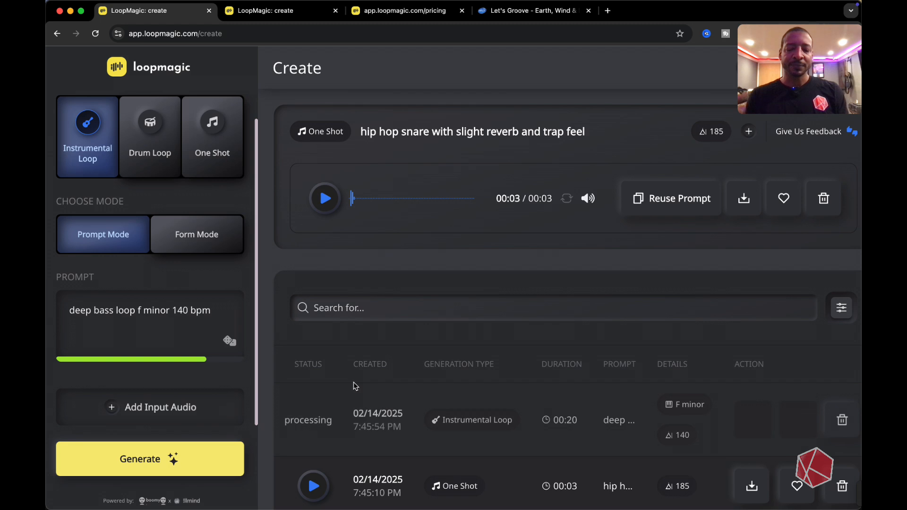
click(319, 420)
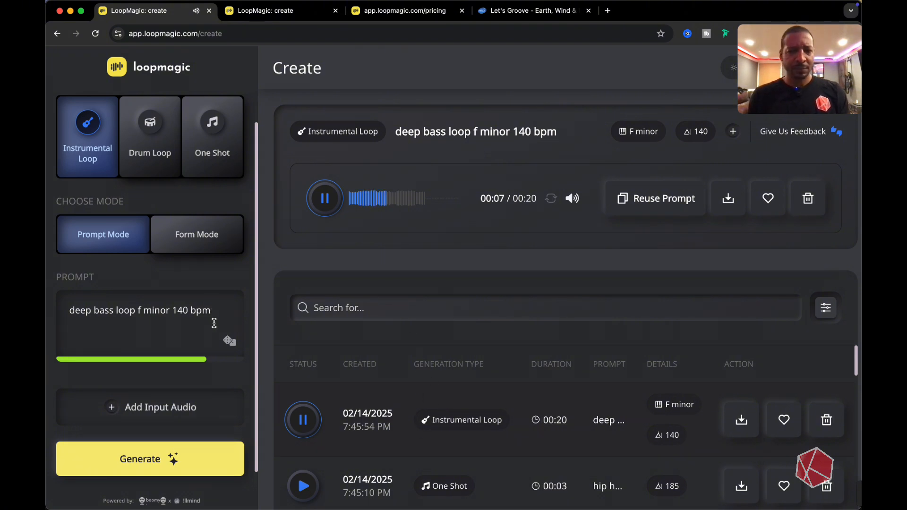
Step: Replace the prompt with a random solo harp suggestion and change its key to F minor and tempo to 140bpm
triple_click(164, 315)
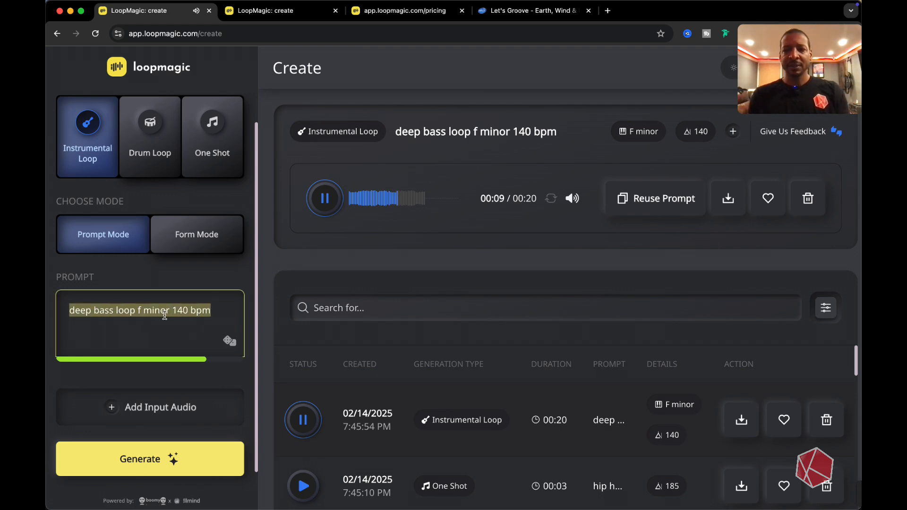
click(230, 341)
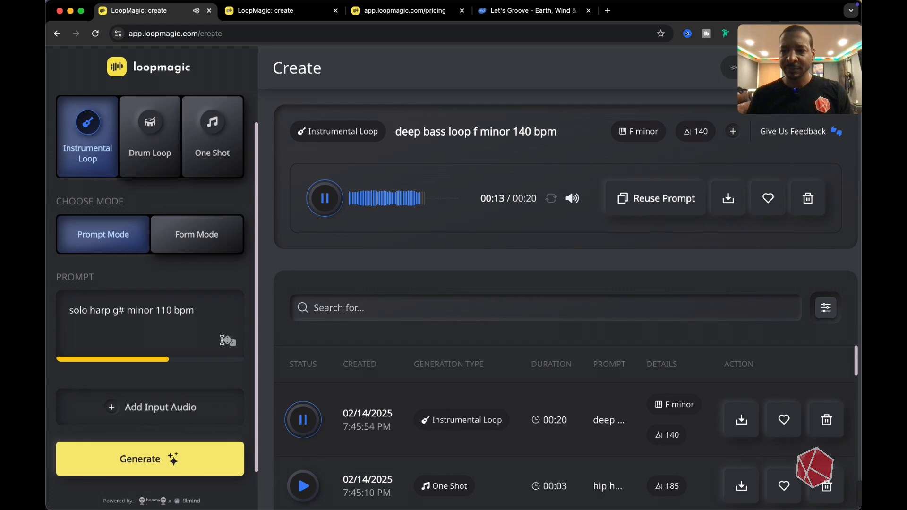
click(121, 313)
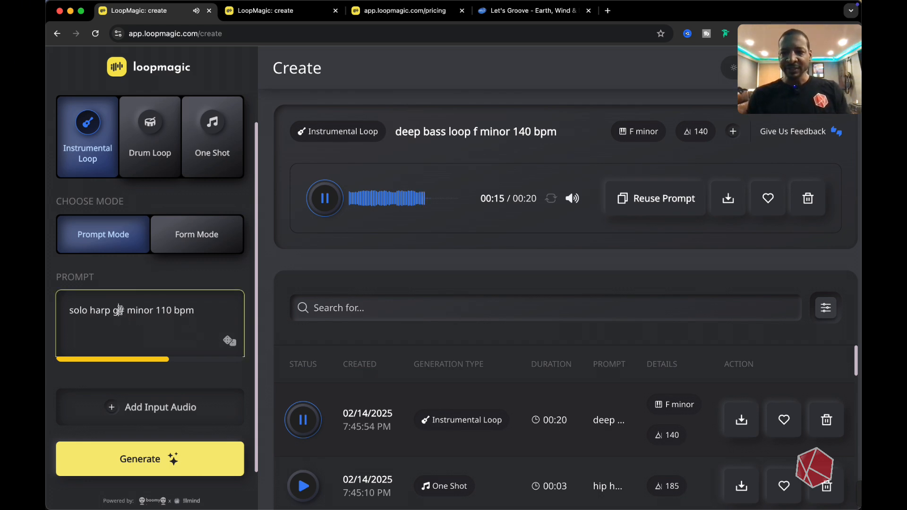
drag(125, 311, 115, 312)
text(F-)
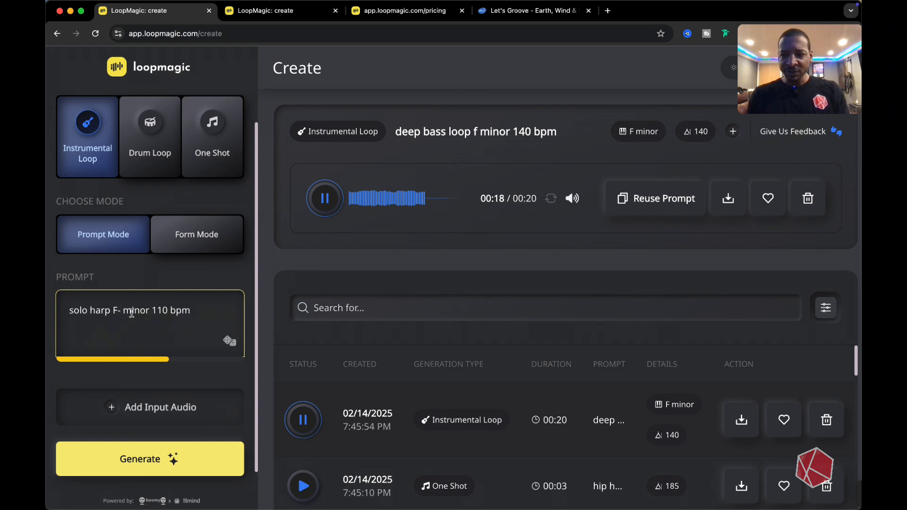
key(BackSpace)
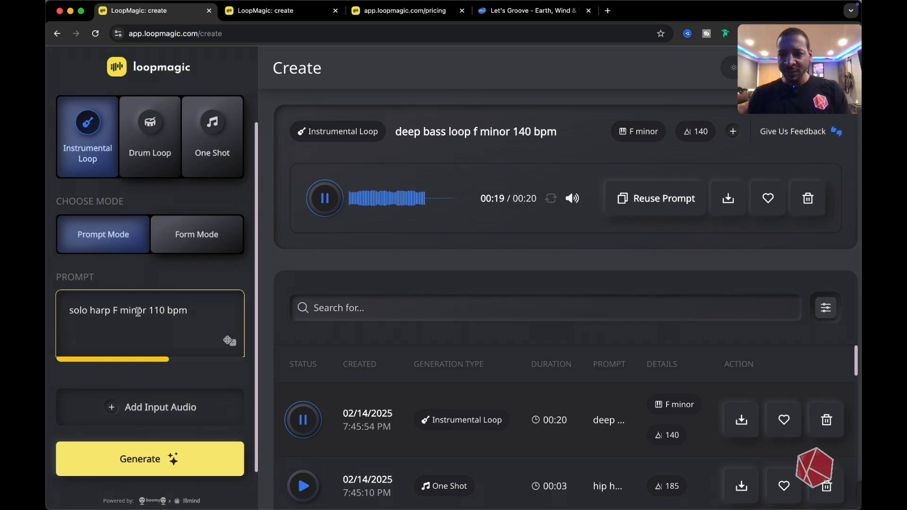
drag(168, 310, 154, 309)
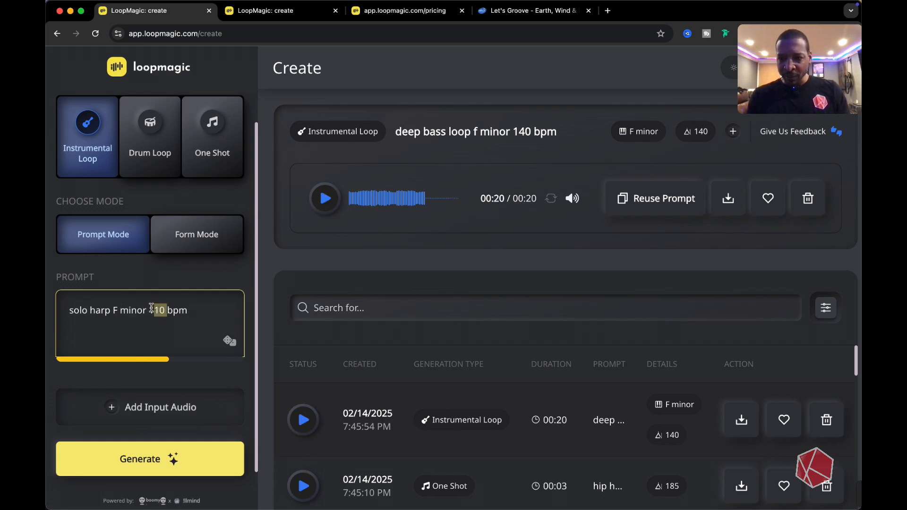
text(140)
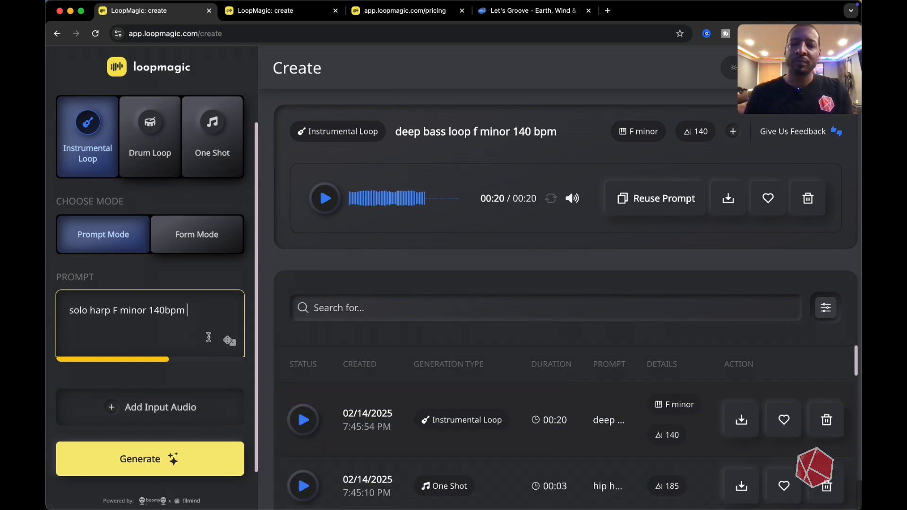
Step: Add "hip hop style" to the end of the solo harp prompt and generate the instrumental loop
text(hip ho)
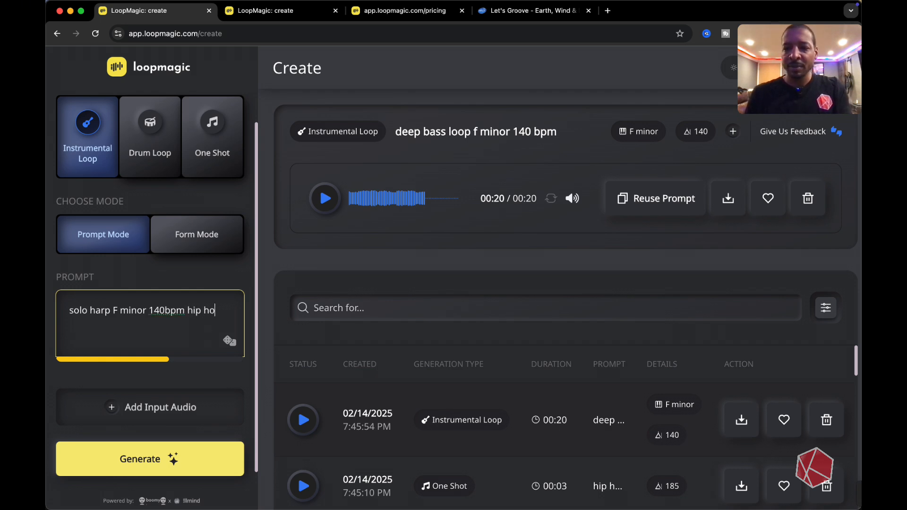
text(p style)
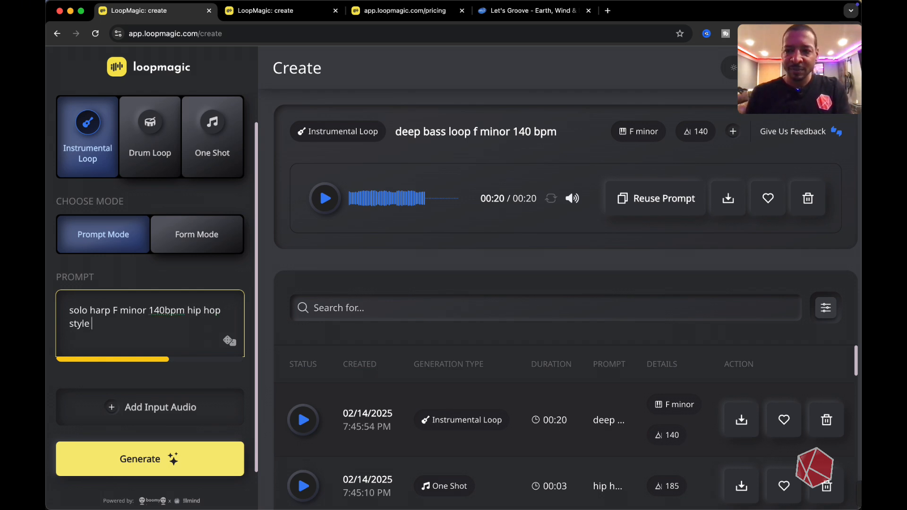
scroll(319, 185, down, 1)
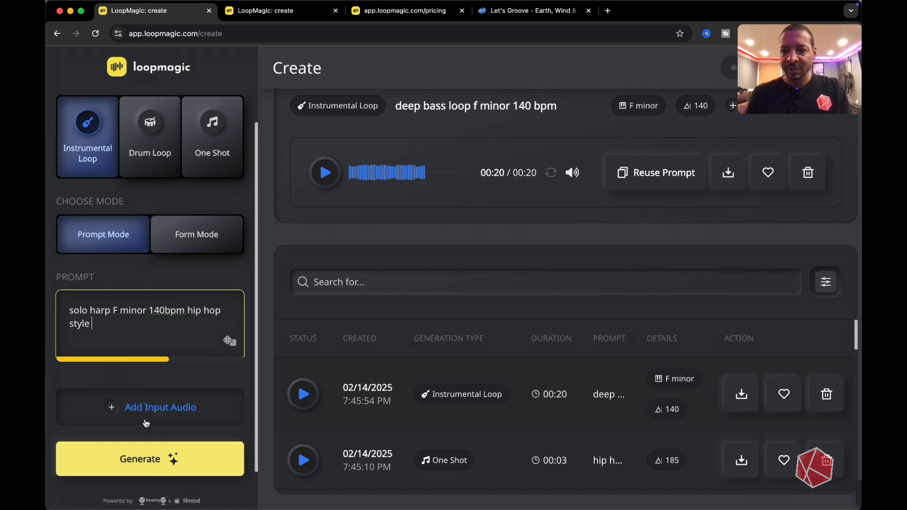
click(169, 462)
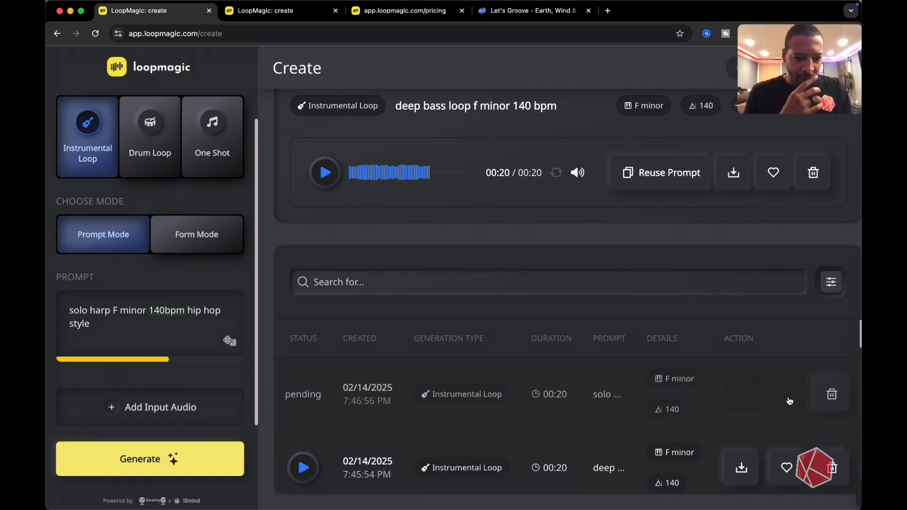
Step: Mark the deep bass loop and the hip hop snare one shot as favorites
scroll(761, 427, down, 1)
click(791, 447)
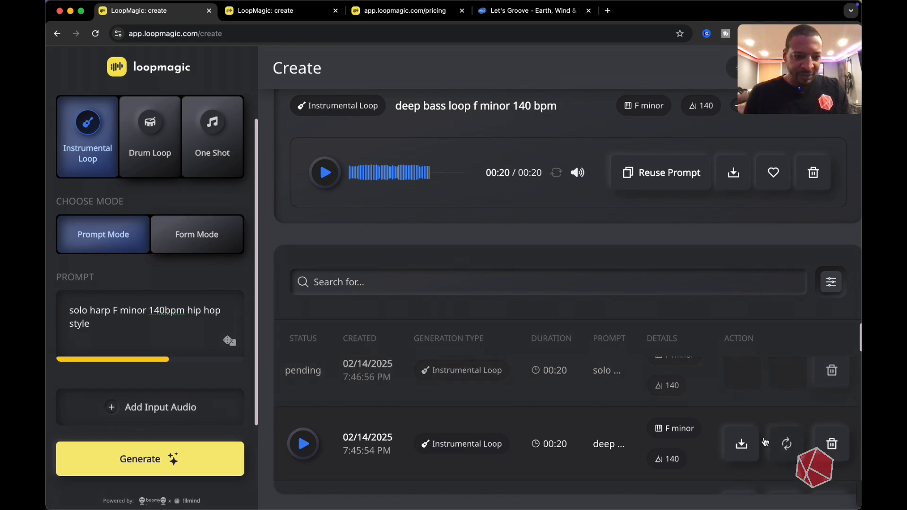
scroll(538, 449, down, 2)
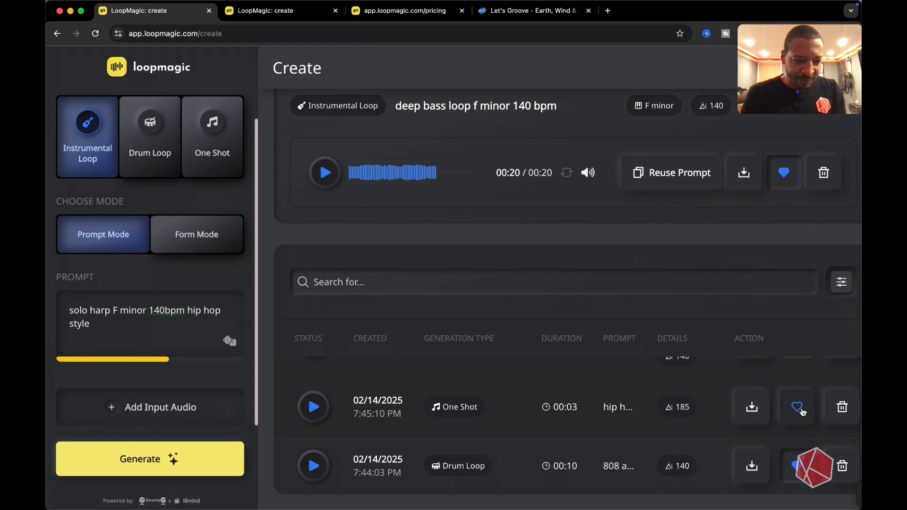
click(798, 407)
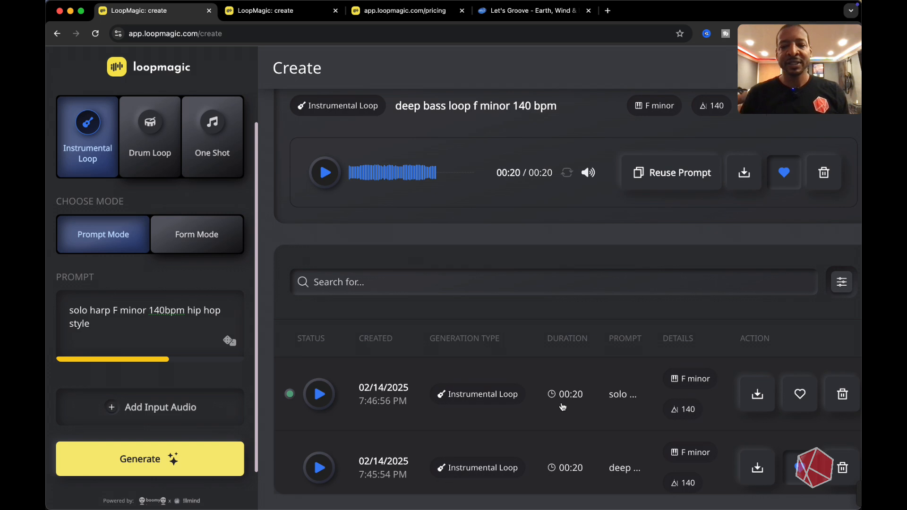
Step: Play the new solo harp hip hop loop and mark it as a favorite
click(324, 399)
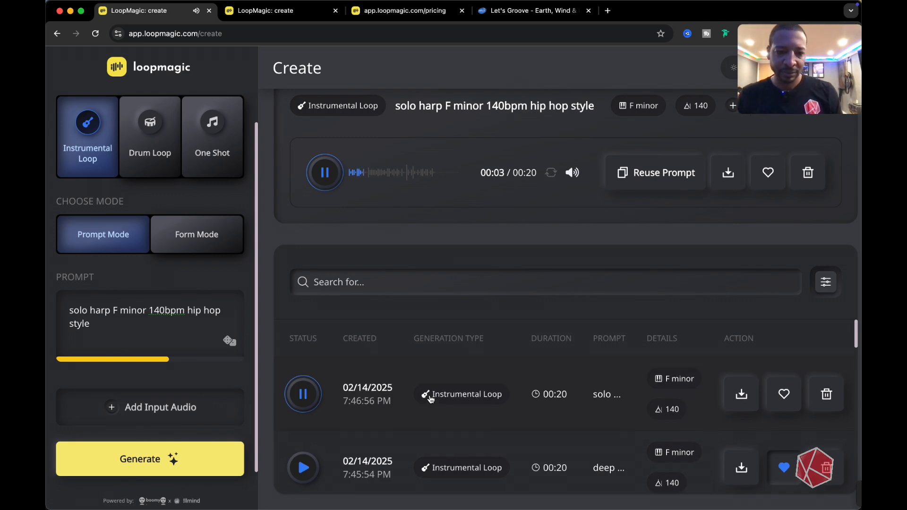
click(784, 396)
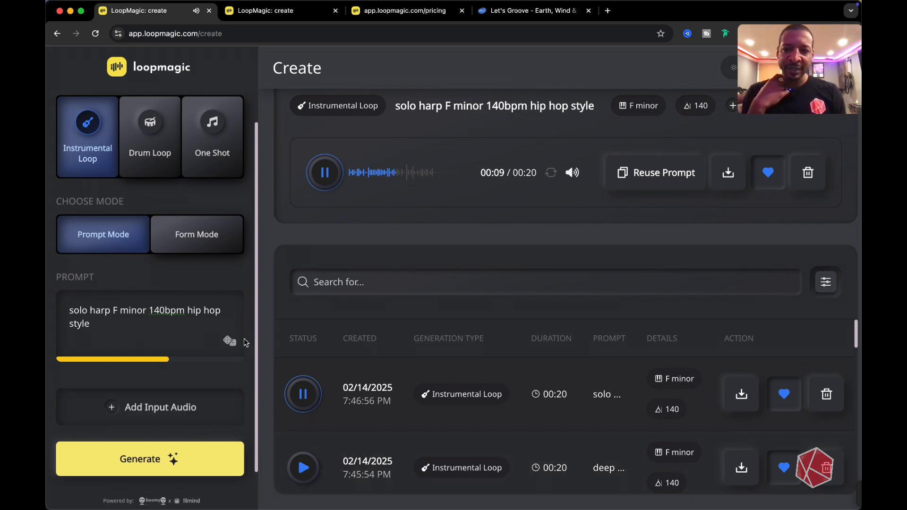
Step: Get a random trap piano loop prompt in F minor, set its tempo to 140 BPM, and generate the loop
click(229, 341)
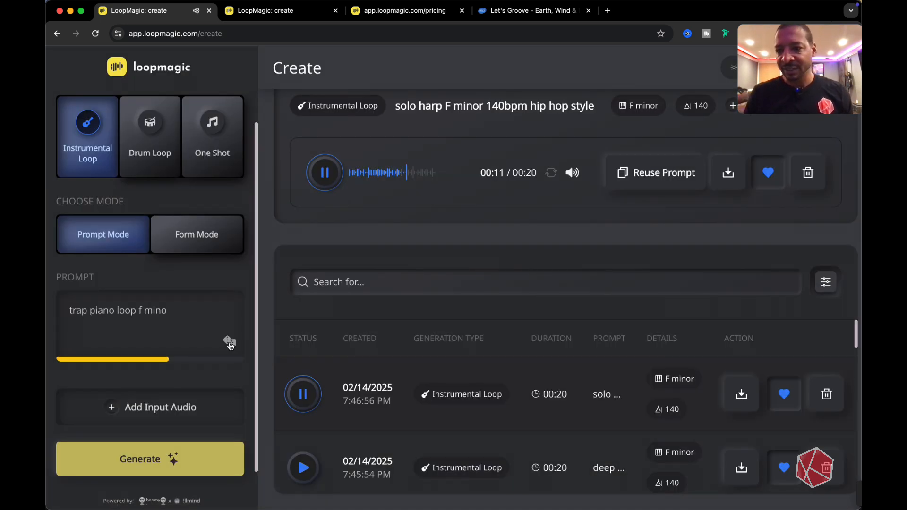
click(189, 310)
key(BackSpace)
key(BackSpace)
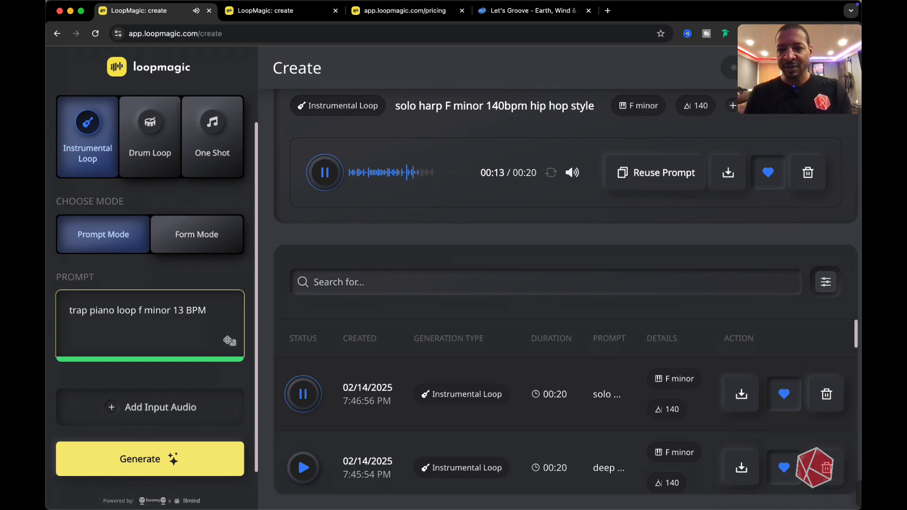
text(40)
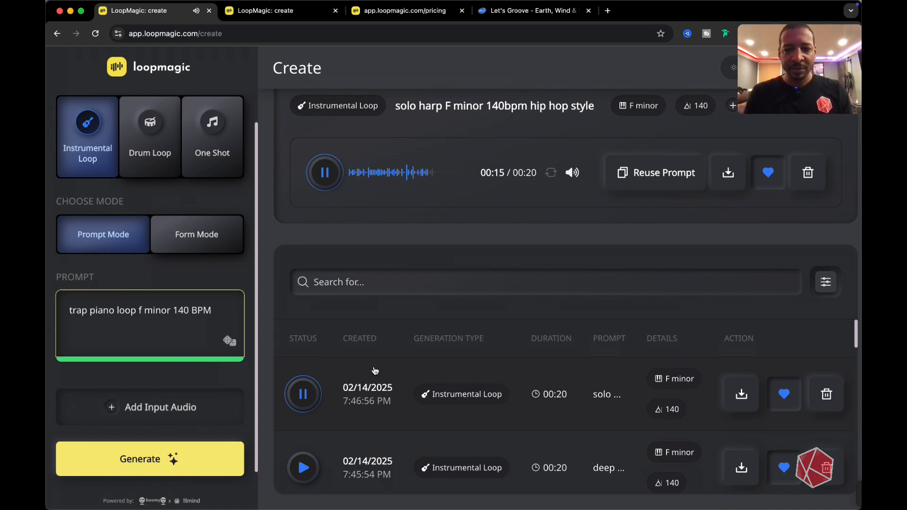
click(312, 394)
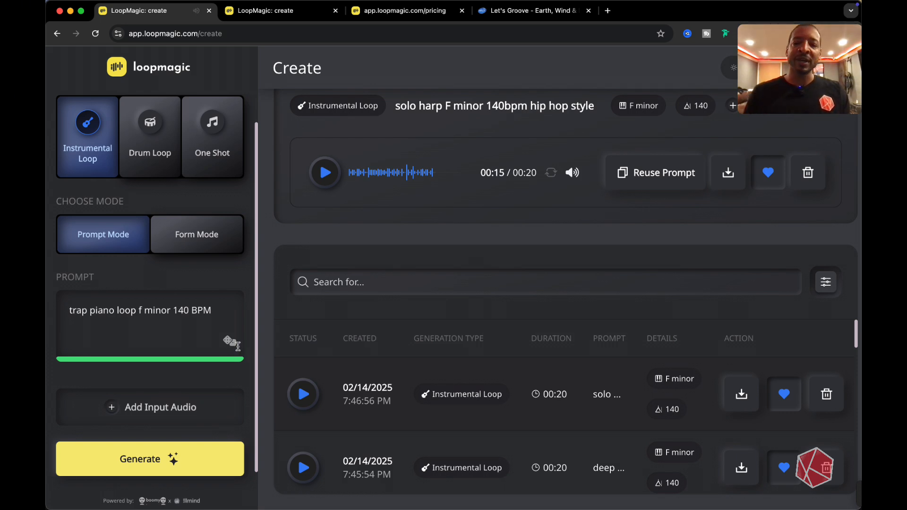
click(134, 456)
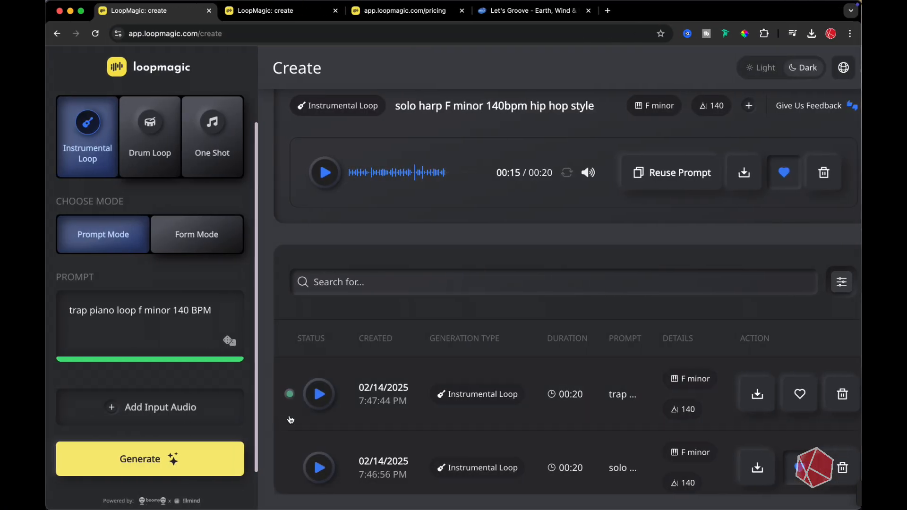
Step: Play the new trap piano loop and mark it as a favorite
click(318, 397)
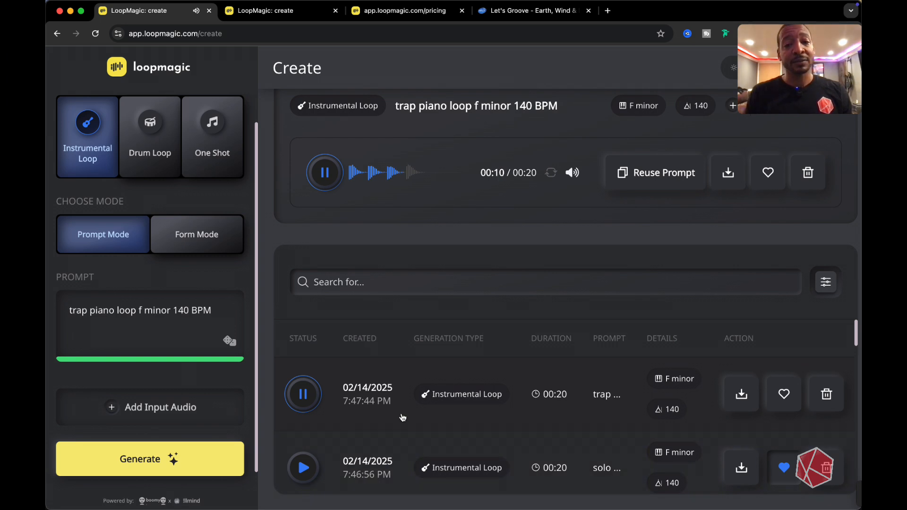
click(304, 397)
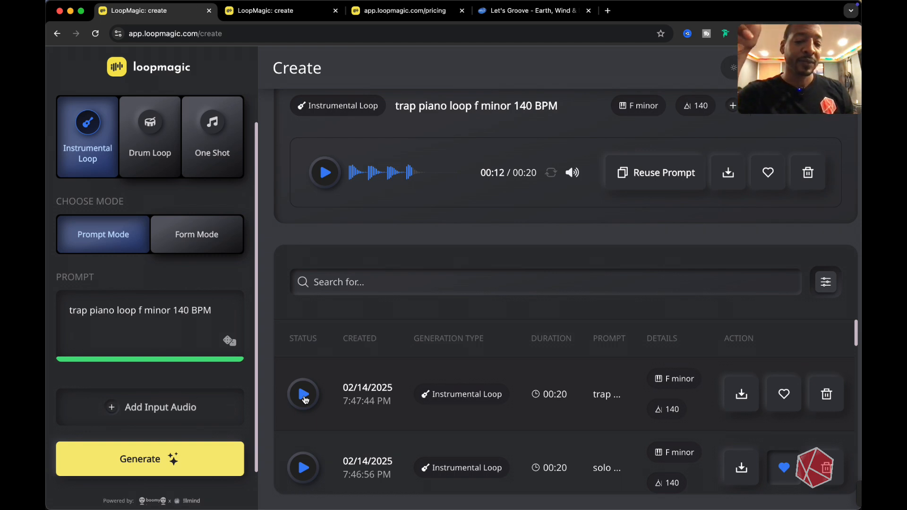
click(303, 396)
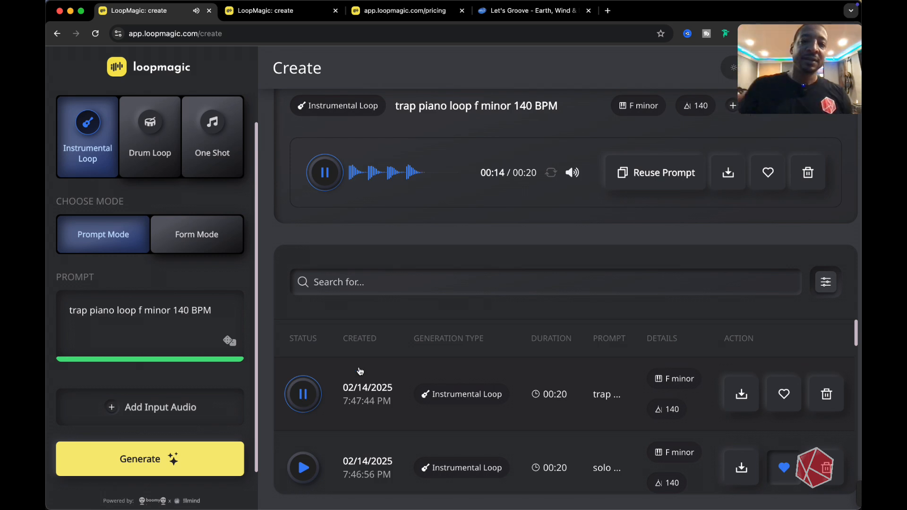
click(777, 401)
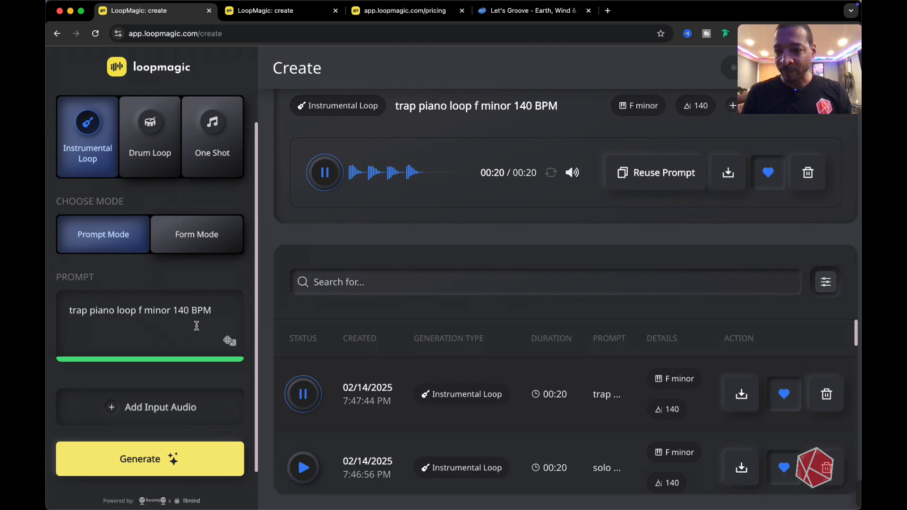
Step: Get a random rnb hip hop sample prompt, change it to F minor and 140 BPM, and generate the instrumental loop
click(230, 344)
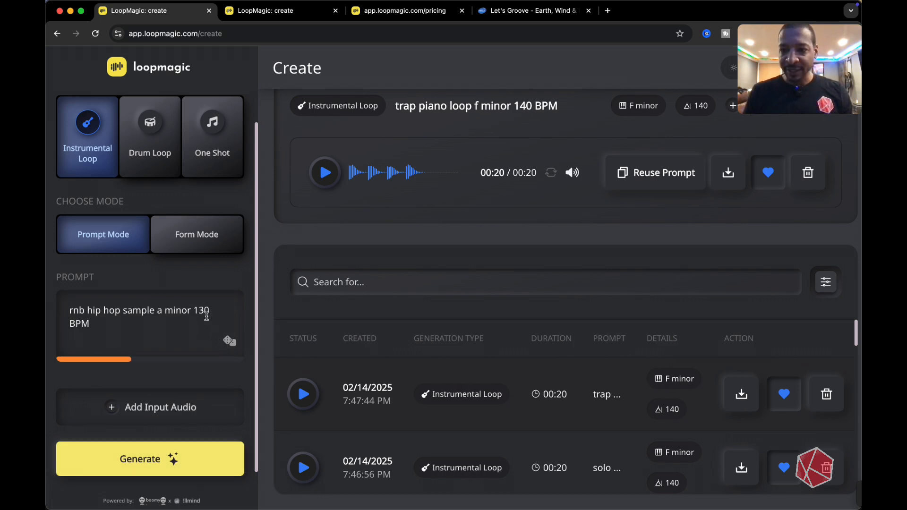
click(163, 309)
key(BackSpace)
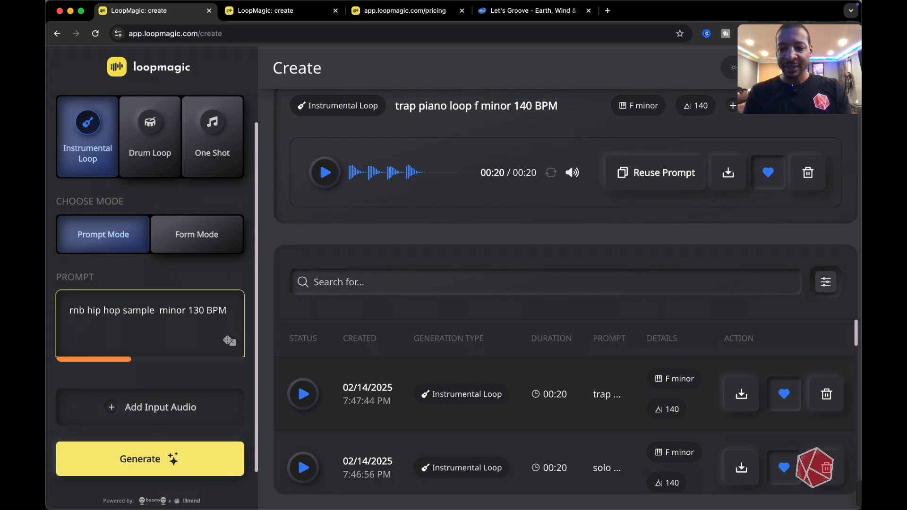
text(f)
key(BackSpace)
text(F)
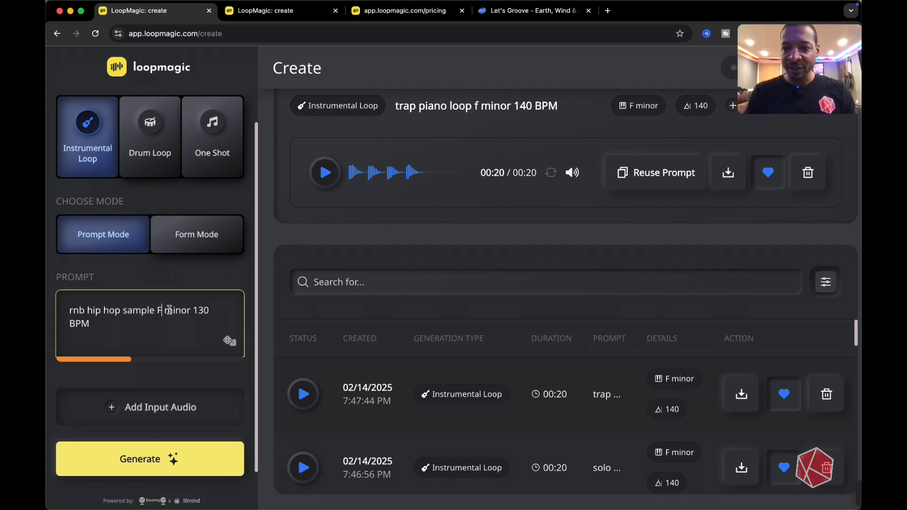
click(204, 310)
key(BackSpace)
text(4)
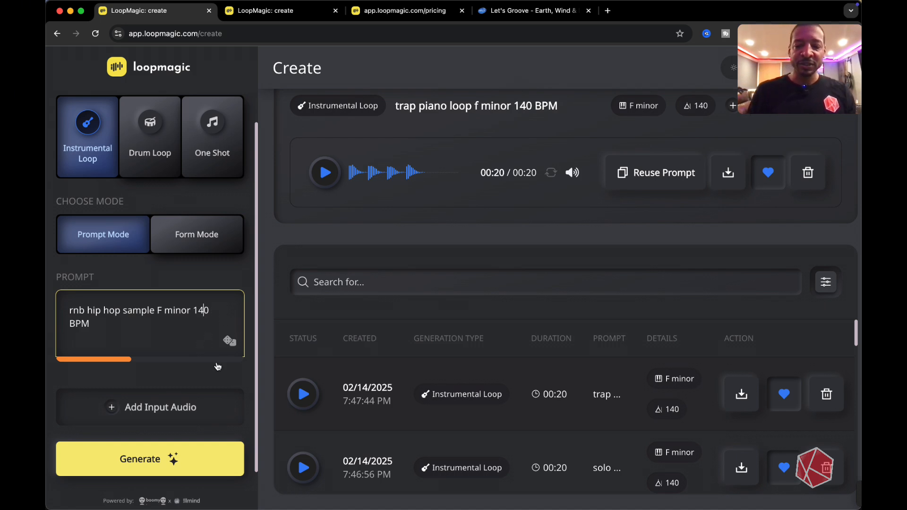
click(159, 457)
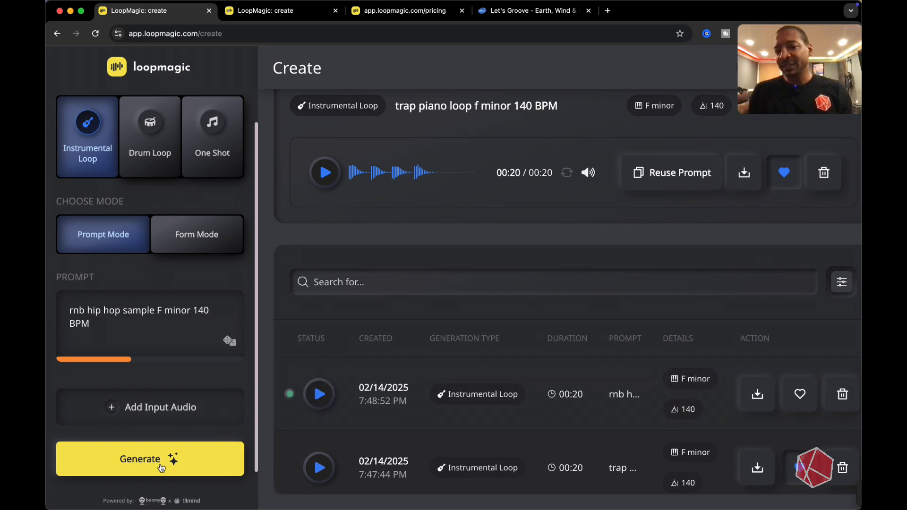
Step: Play the new rnb hip hop sample loop and mark it as a favorite
click(321, 401)
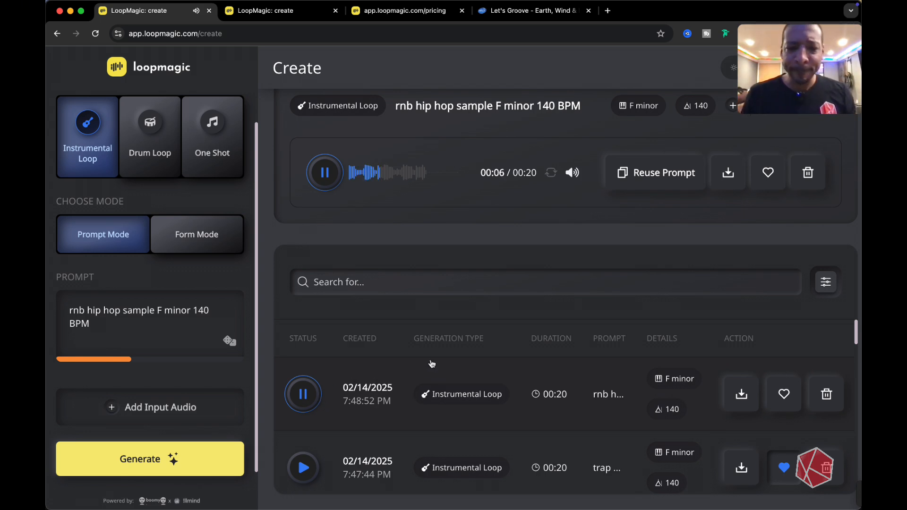
scroll(429, 365, down, 1)
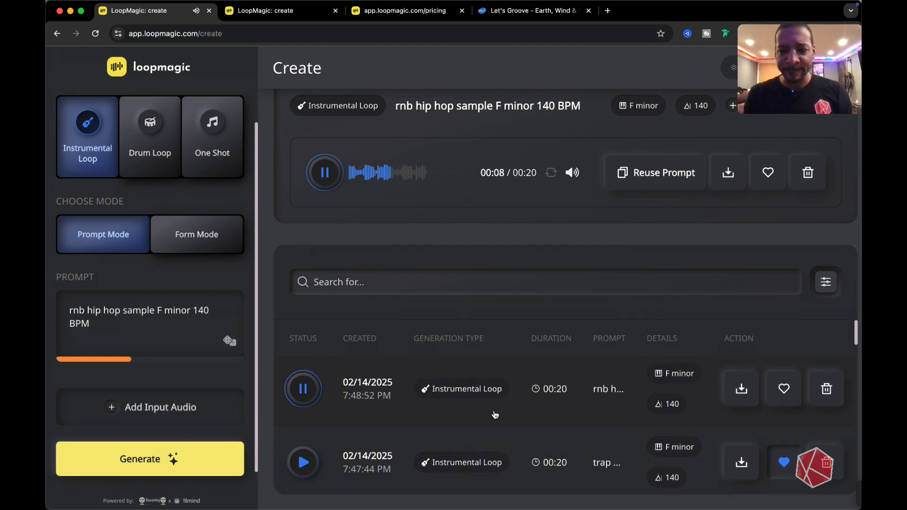
scroll(551, 448, down, 3)
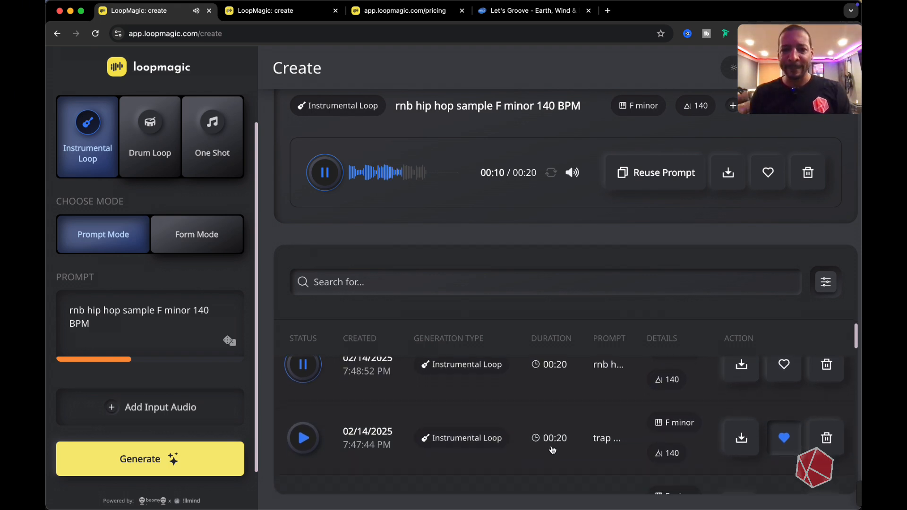
scroll(552, 449, up, 2)
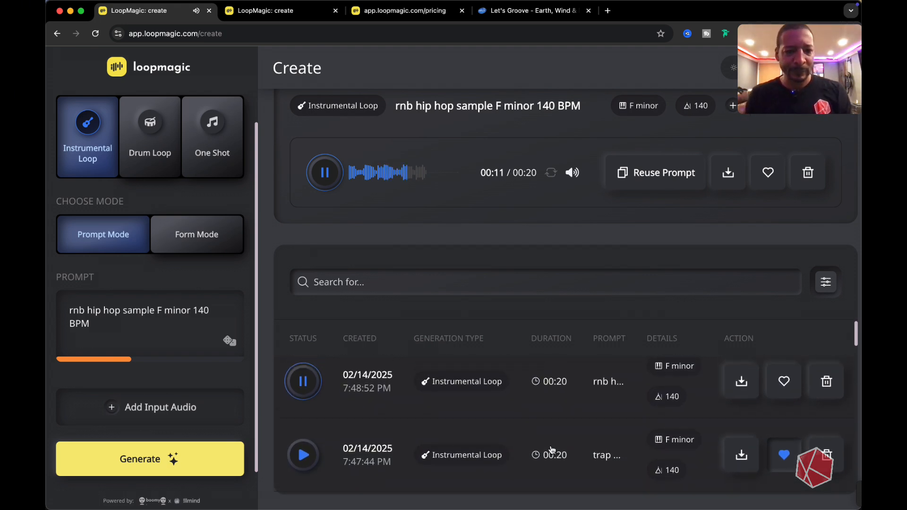
click(783, 383)
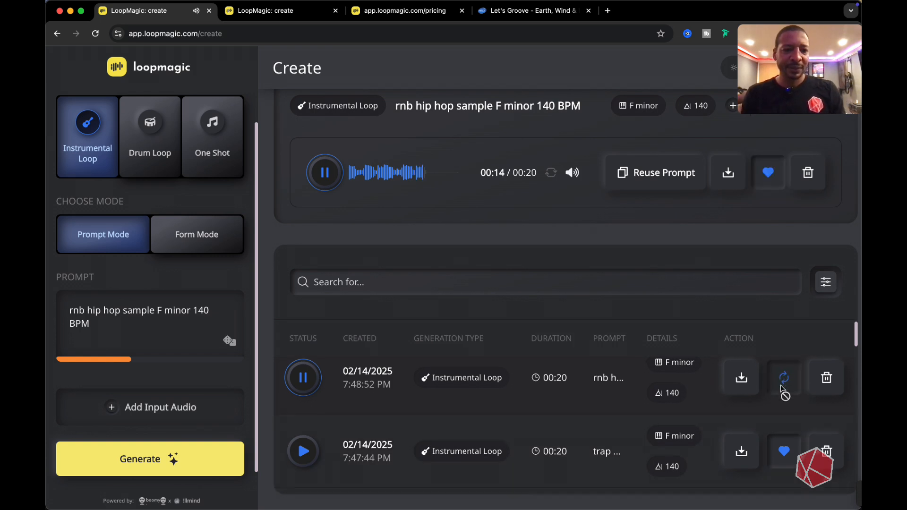
click(783, 388)
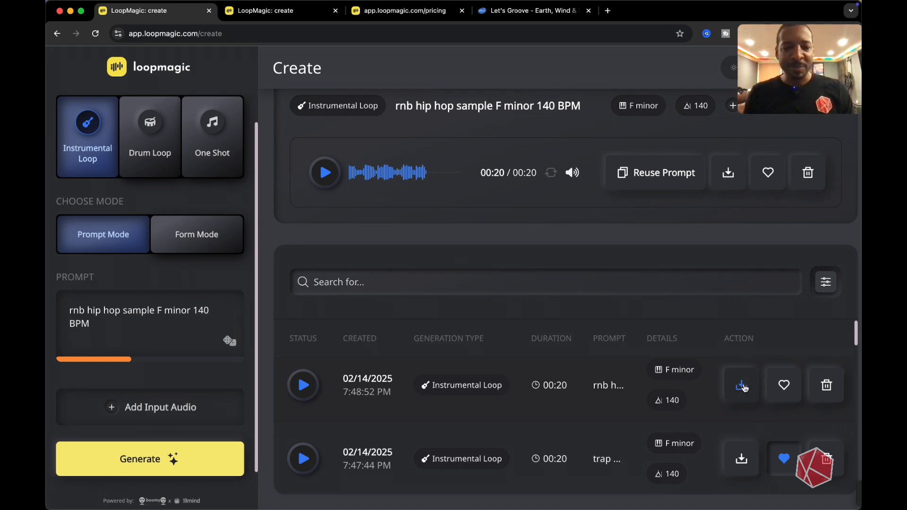
scroll(745, 388, down, 1)
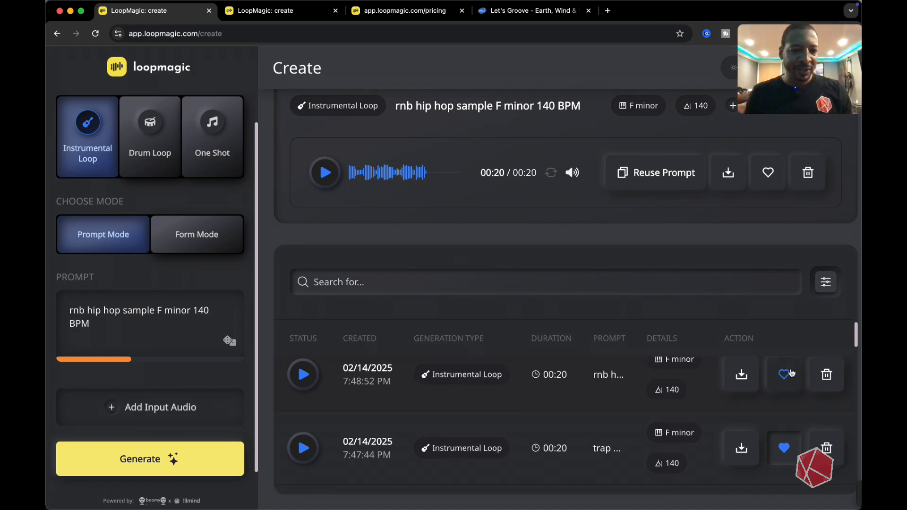
scroll(788, 374, up, 1)
click(784, 394)
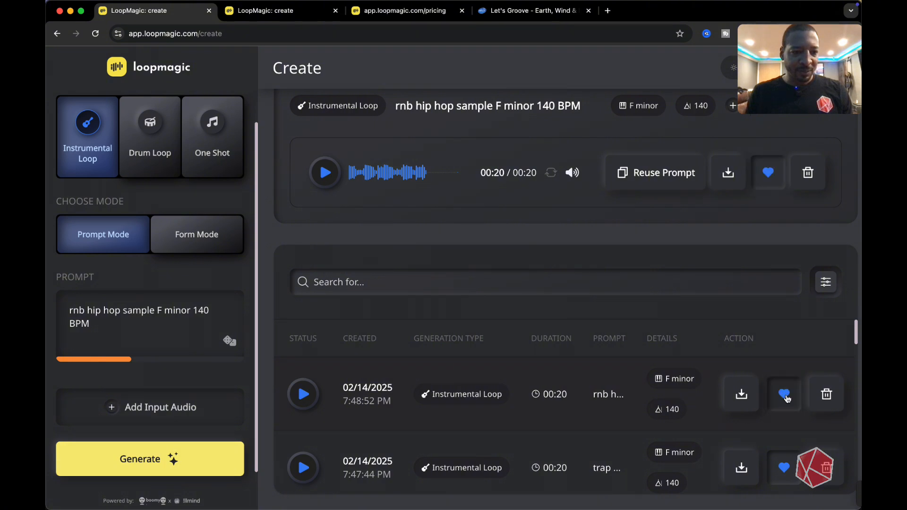
Step: Filter the generated sounds to favorites only and download the 140 BPM simple drum loop as an MP3
click(826, 282)
click(763, 314)
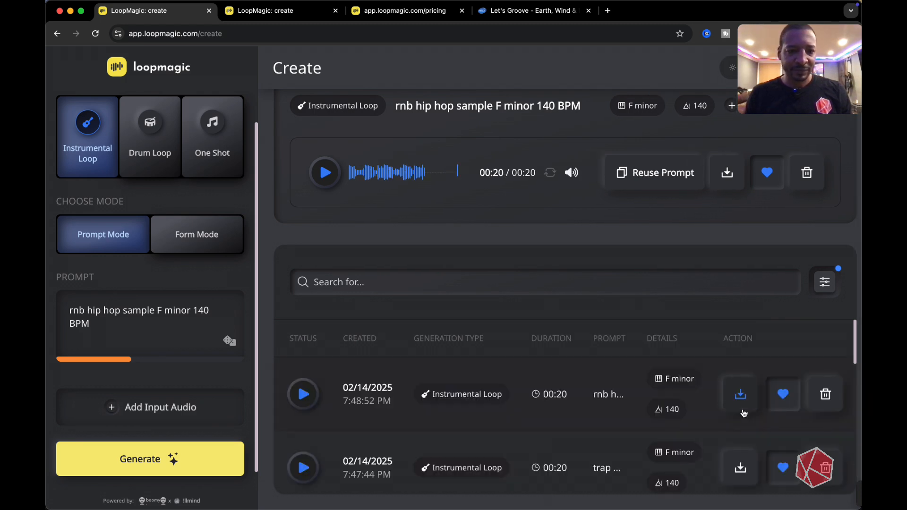
scroll(743, 415, down, 2)
scroll(744, 414, down, 2)
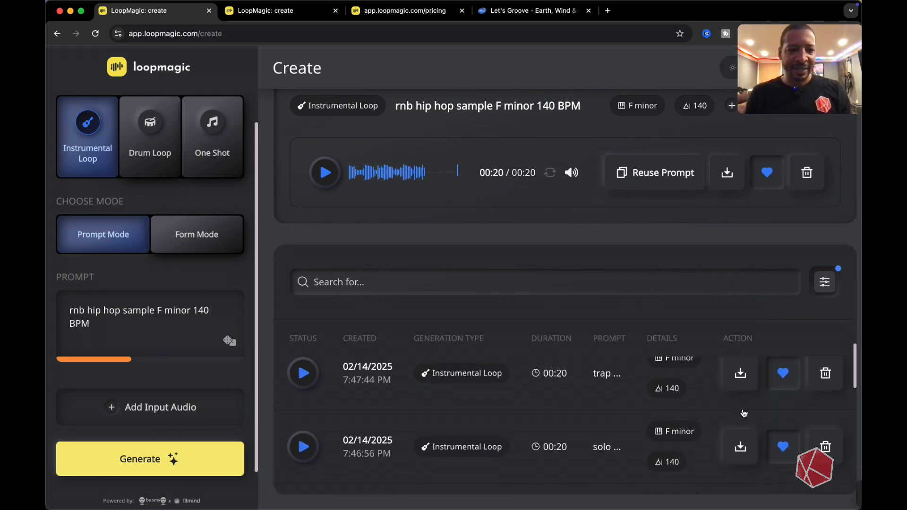
scroll(501, 424, down, 1)
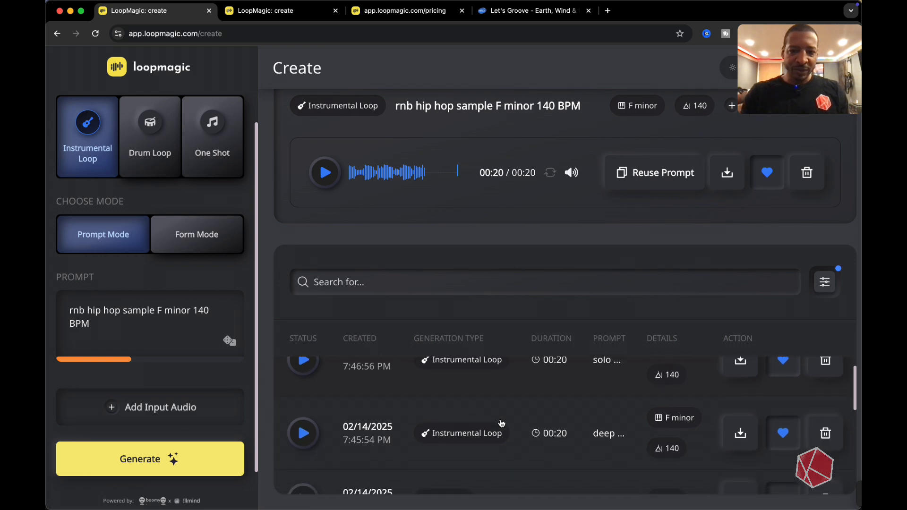
scroll(413, 425, down, 1)
scroll(414, 425, down, 5)
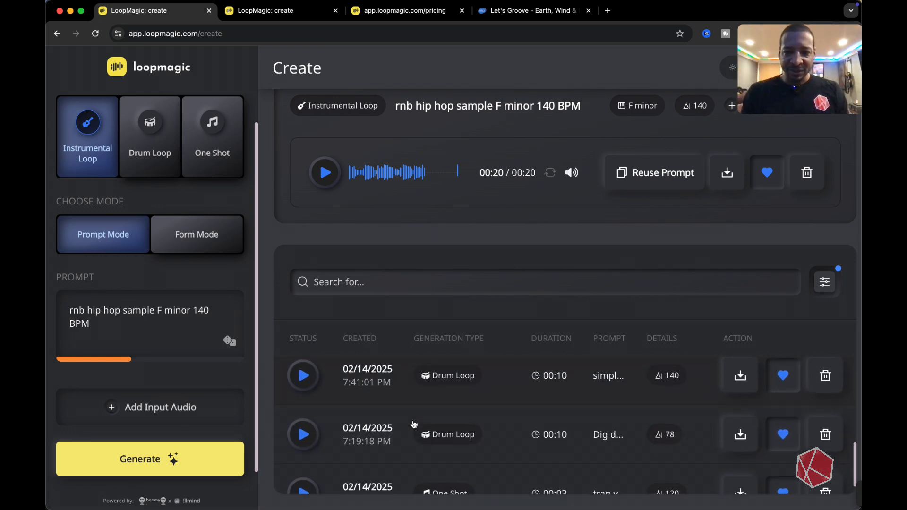
scroll(413, 424, down, 1)
scroll(413, 425, up, 2)
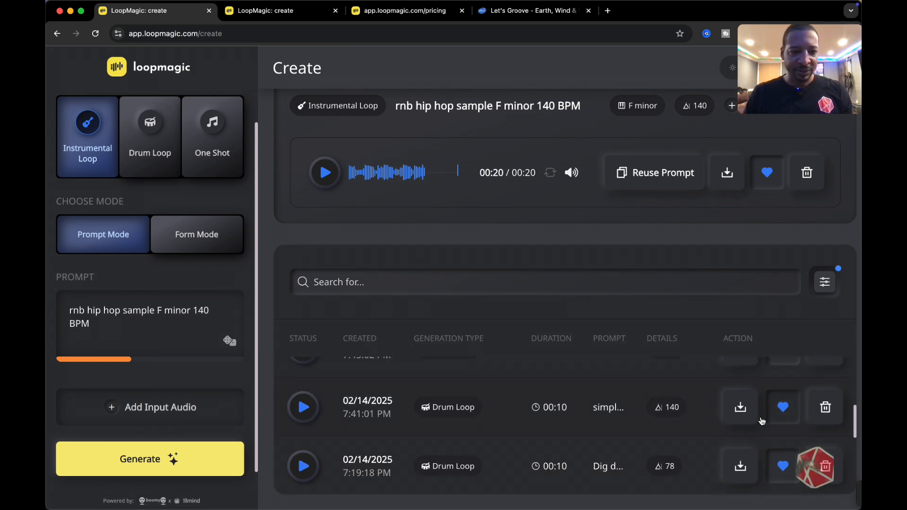
click(741, 410)
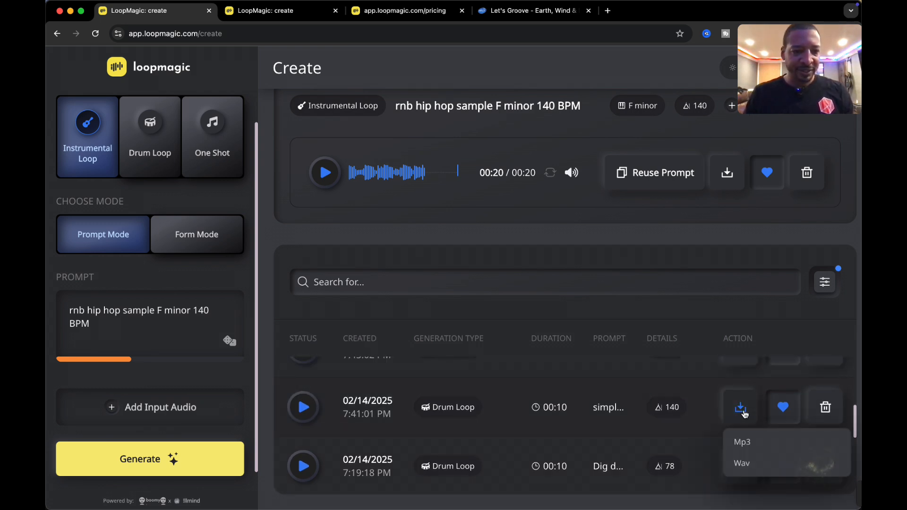
click(740, 439)
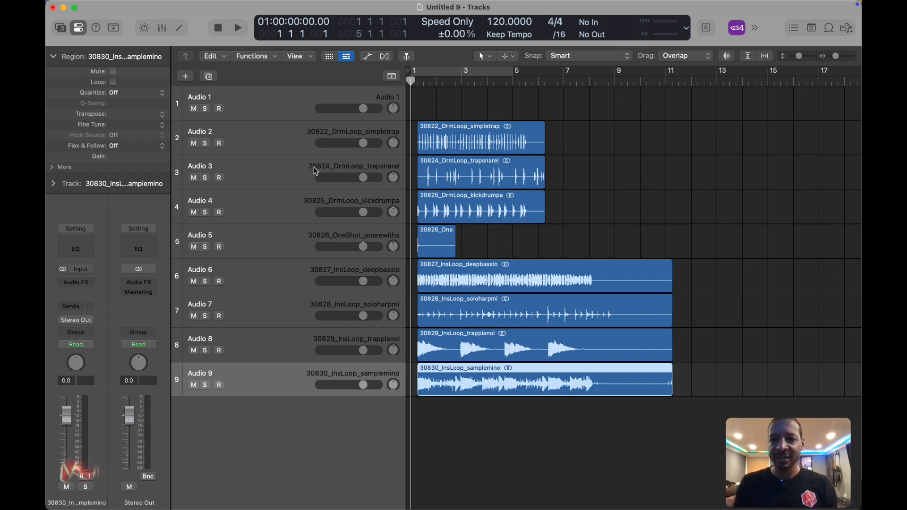
Step: In Logic Pro, move all the imported loop regions to the start of bar 1 and set the project tempo to 140 BPM
scroll(376, 199, down, 1)
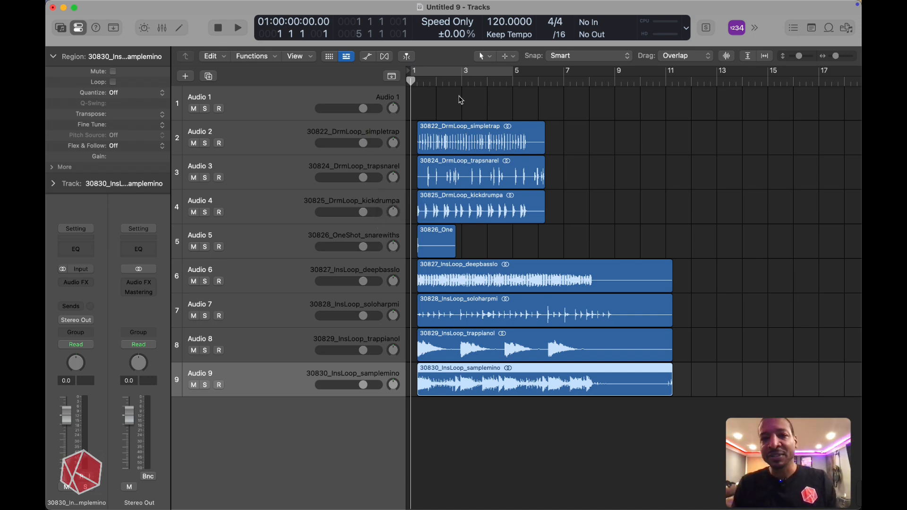
key(super+a)
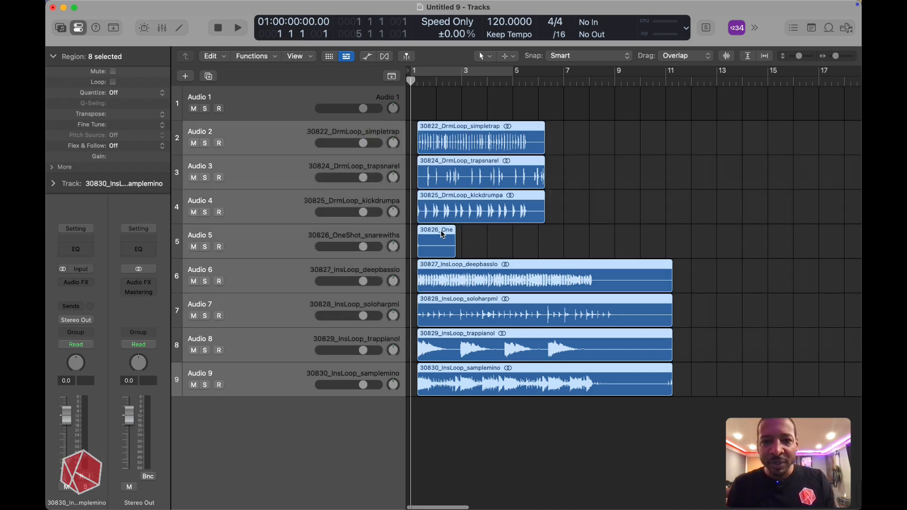
click(429, 125)
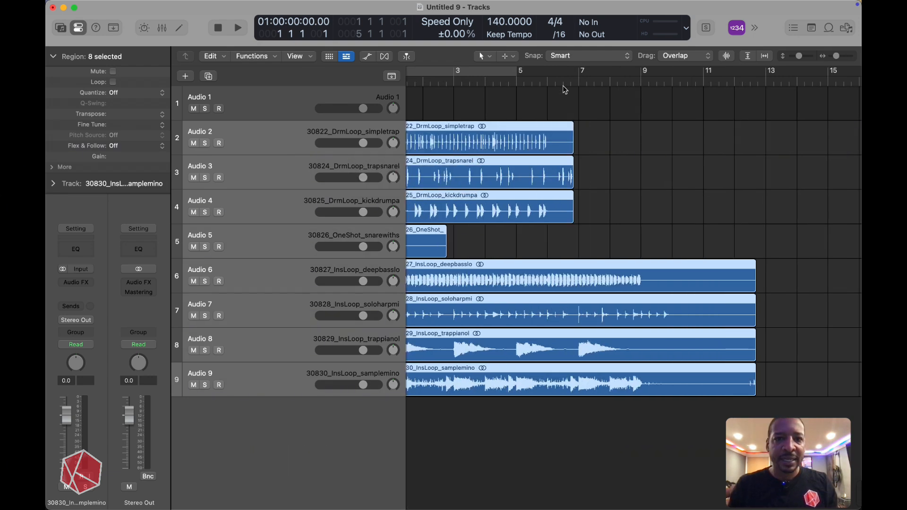
Step: Turn on a cycle range from bar 1 to bar 5 and play all the loops together
click(507, 73)
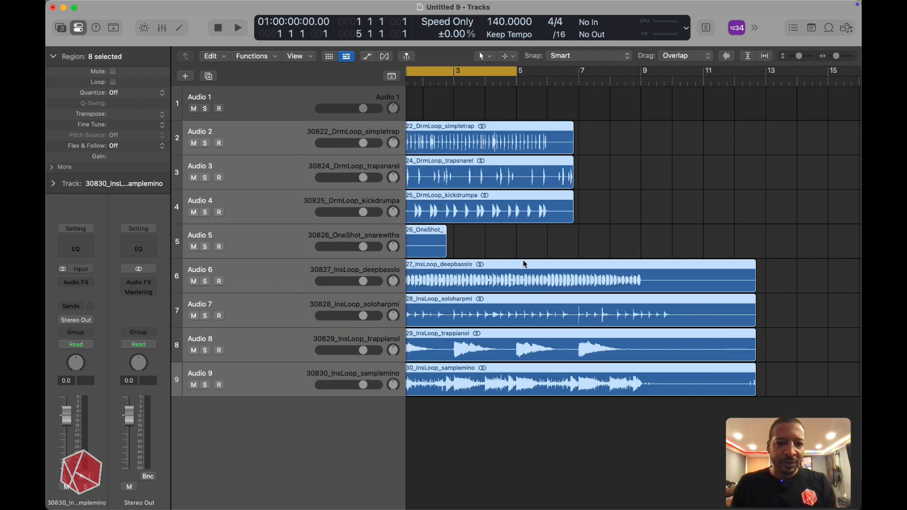
key(space)
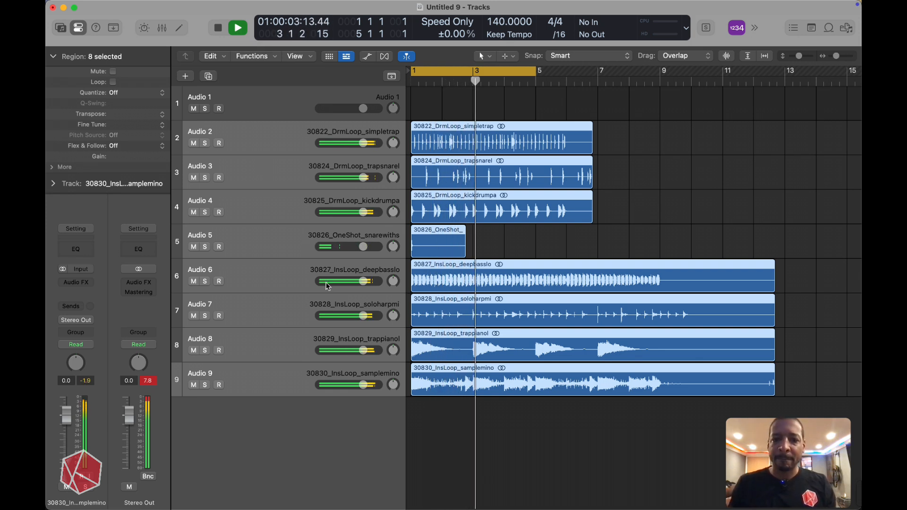
key(space)
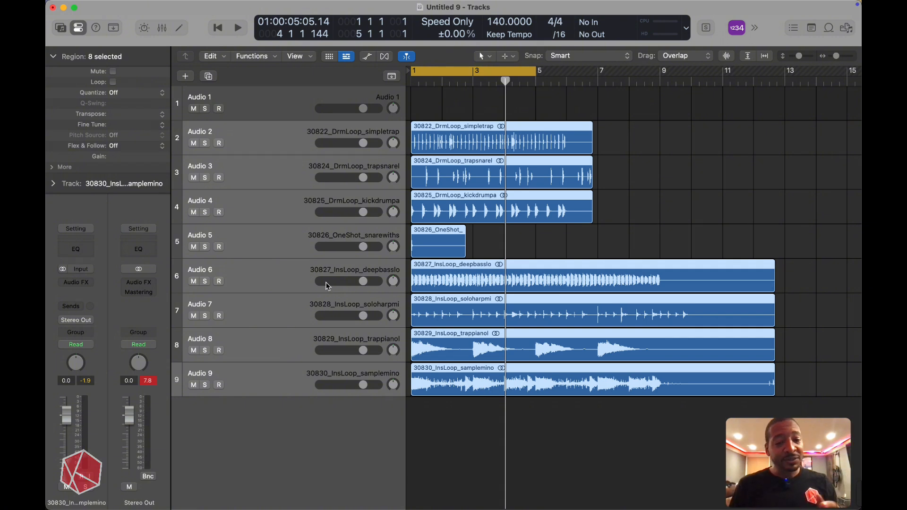
key(space)
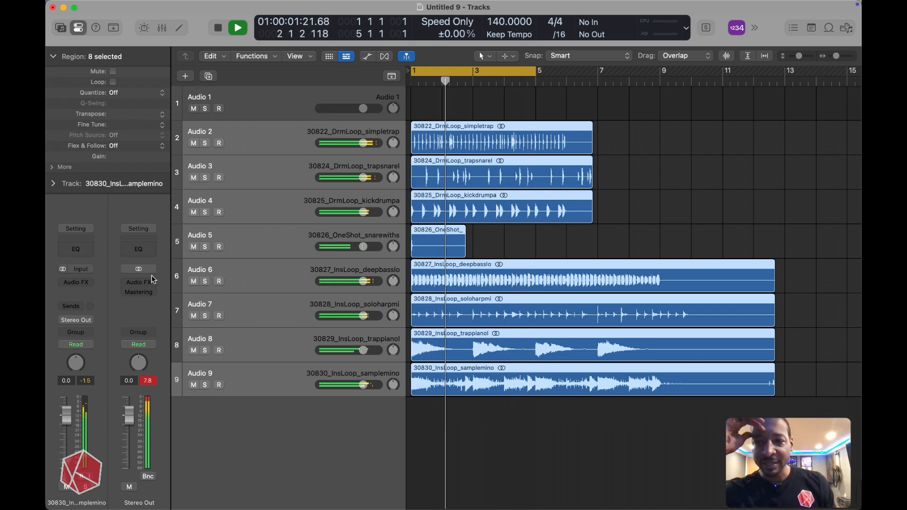
click(194, 281)
click(234, 279)
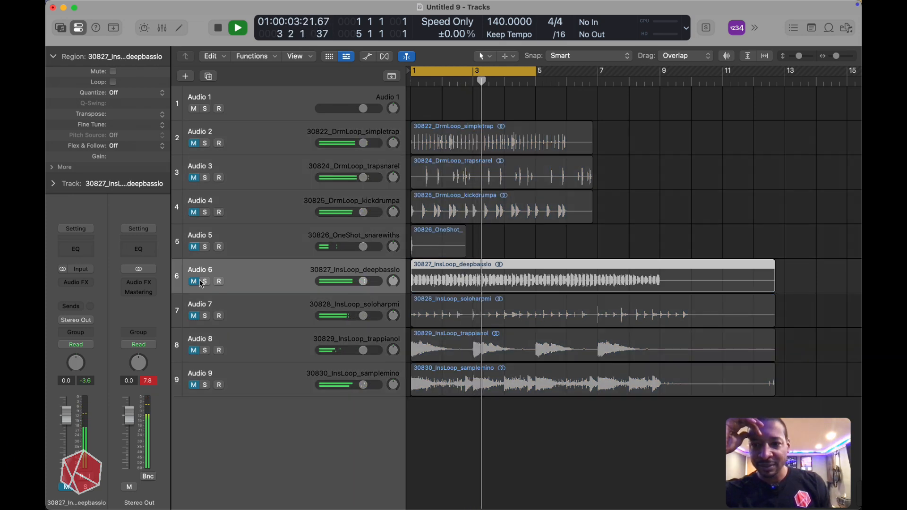
right_click(192, 281)
click(235, 194)
key(space)
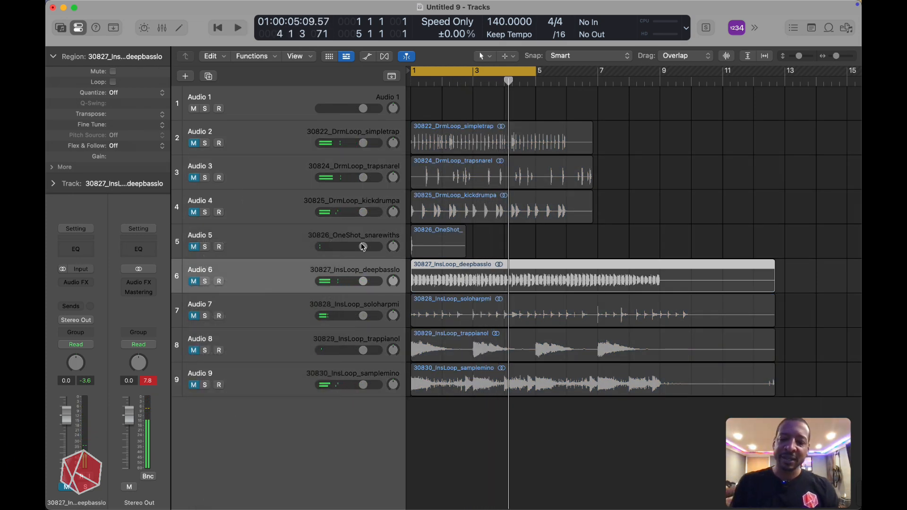
key(super+a)
click(194, 281)
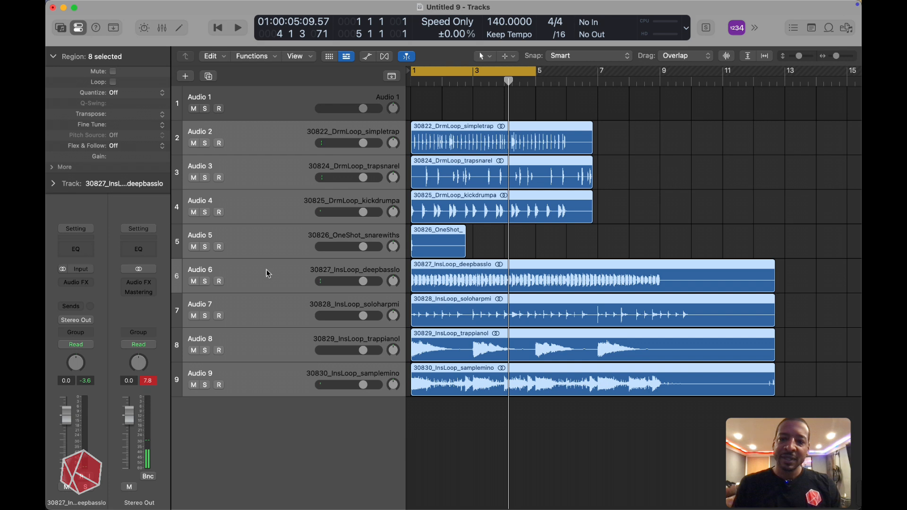
click(574, 235)
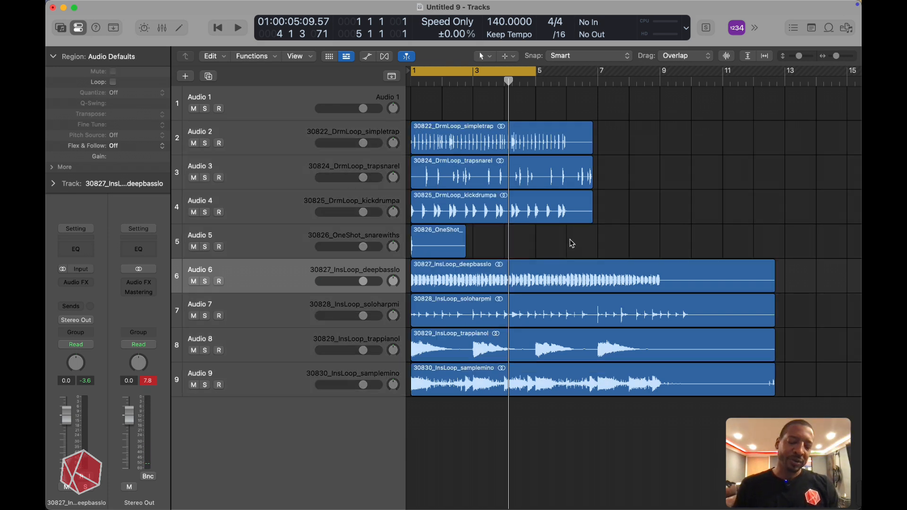
Step: Play the loops from bar 1 and mute the deep bass loop on the Audio 6 track, then stop playback
click(521, 285)
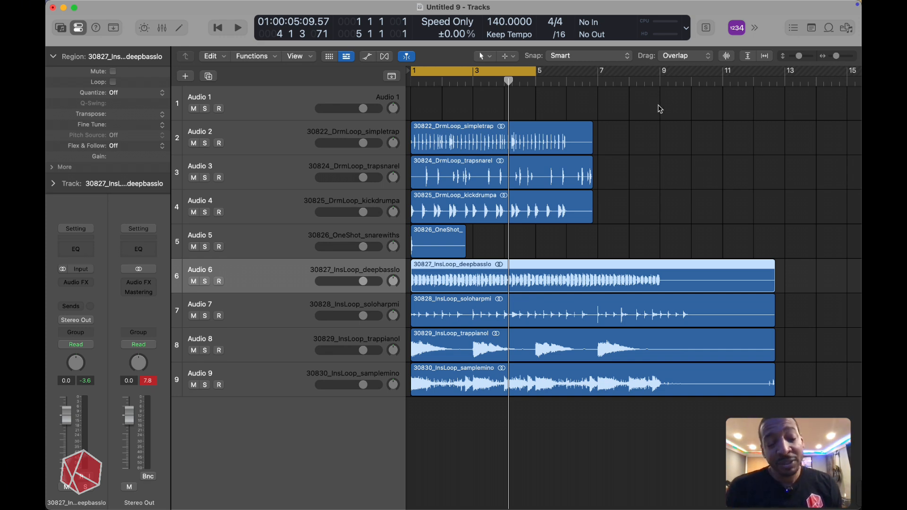
click(602, 209)
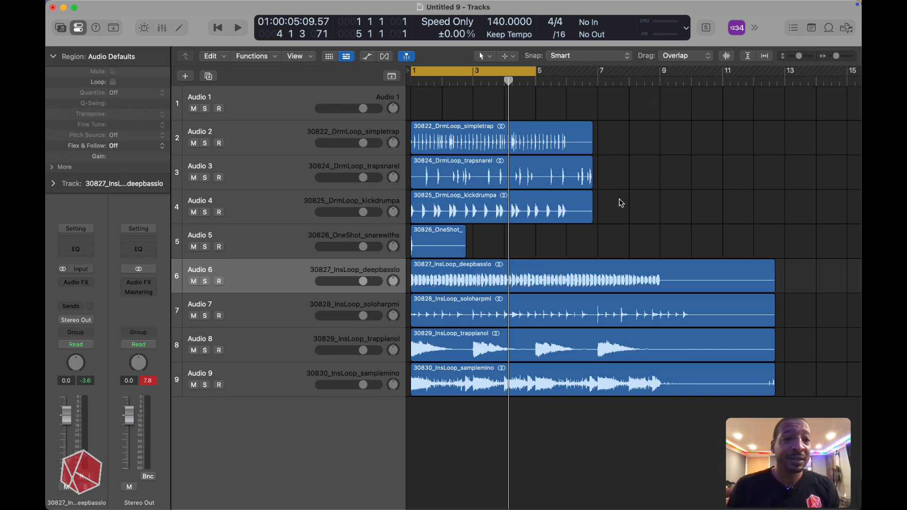
key(Return)
key(space)
click(248, 282)
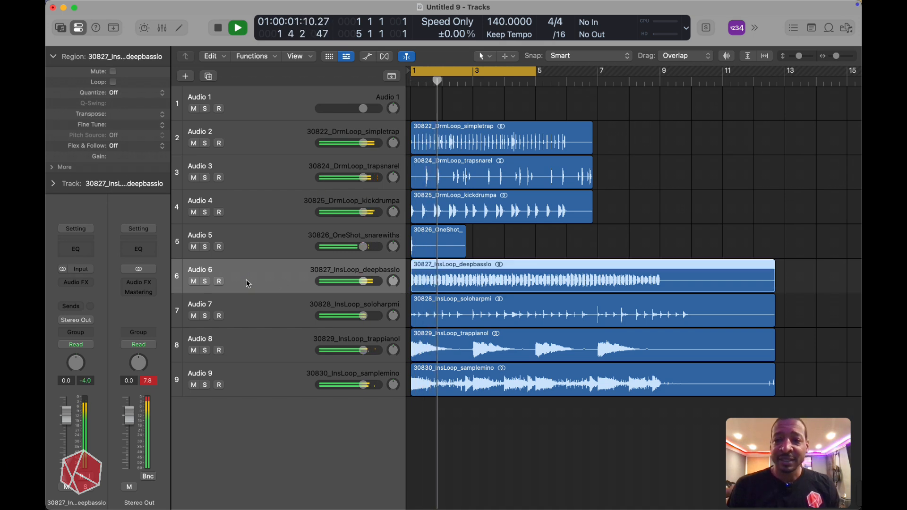
click(193, 282)
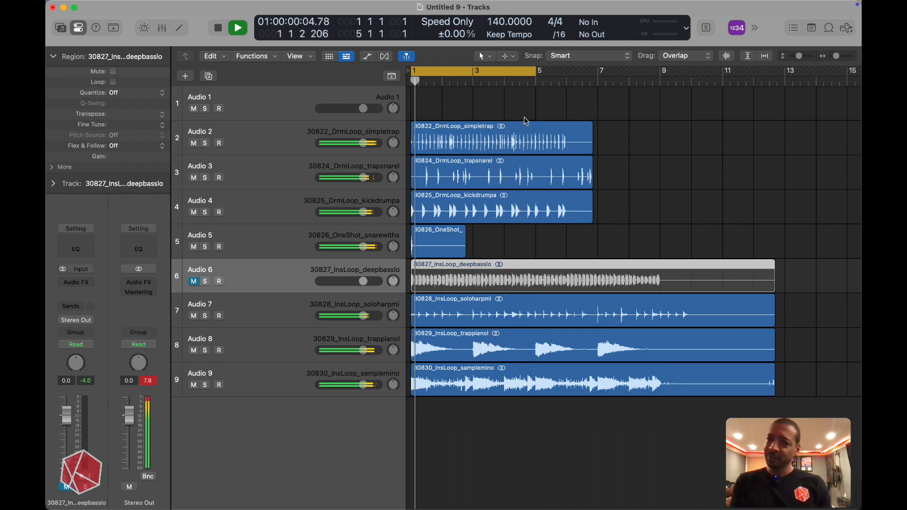
key(space)
Step: Split all loop regions except the snare one-shot at bar 5 and delete the parts after the cut
drag(558, 430, 536, 130)
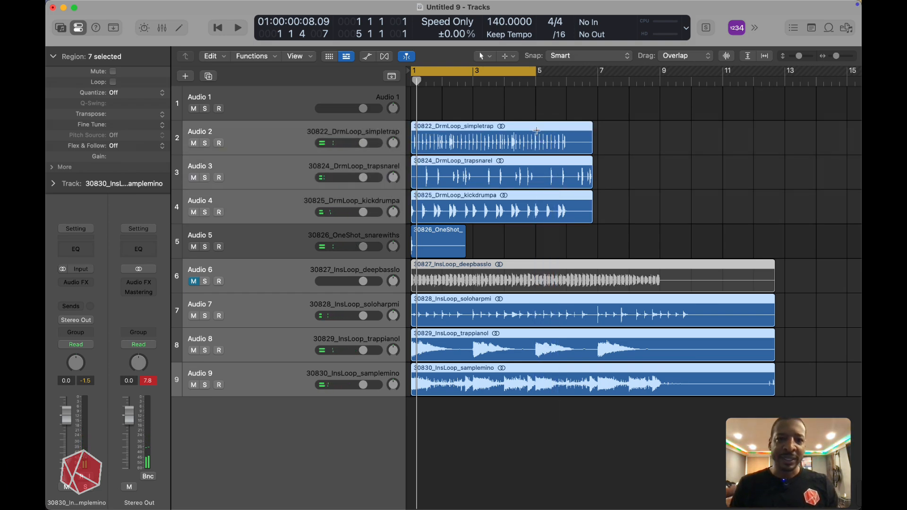
click(537, 130)
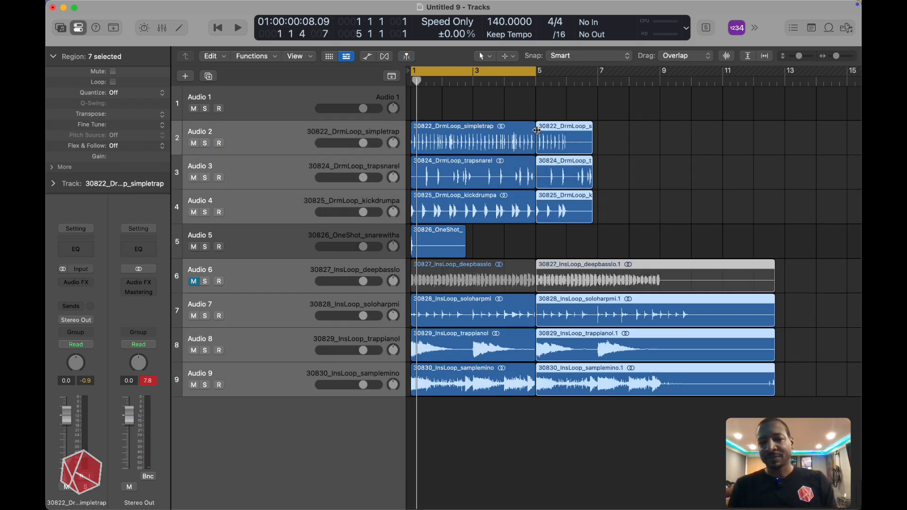
key(BackSpace)
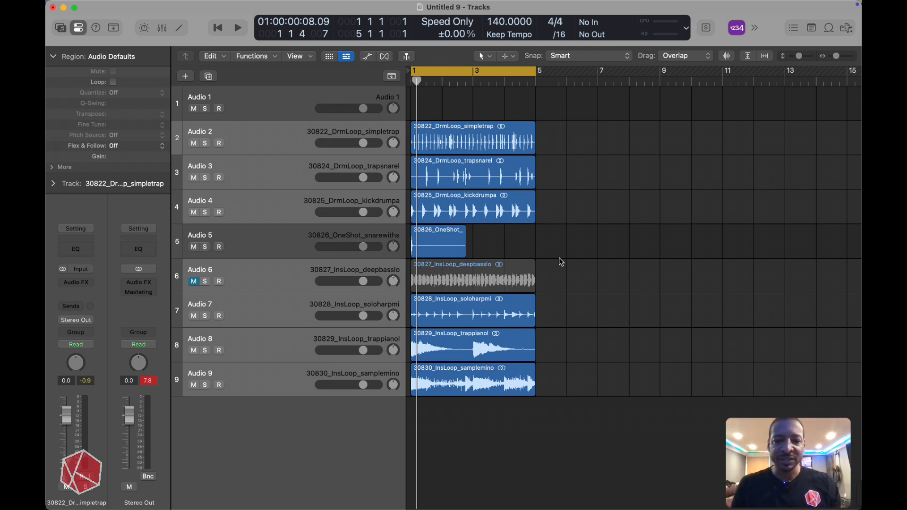
Step: Switch to LoopMagic in Chrome and change the generation type to Drum Loop and finally One Shot
key(ctrl+Up)
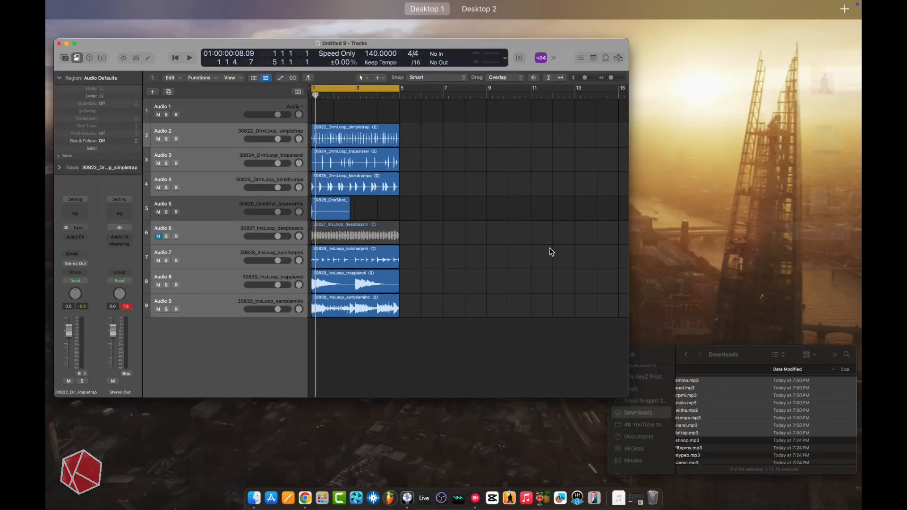
click(446, 180)
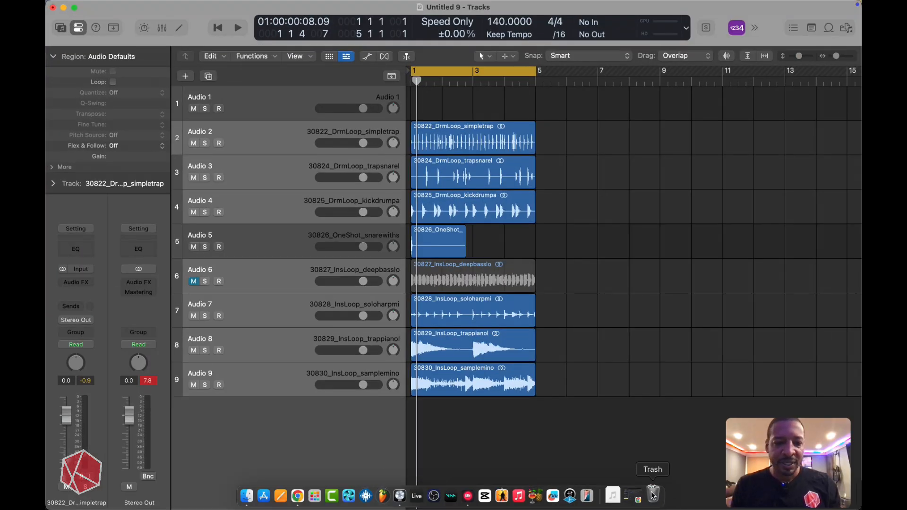
click(637, 497)
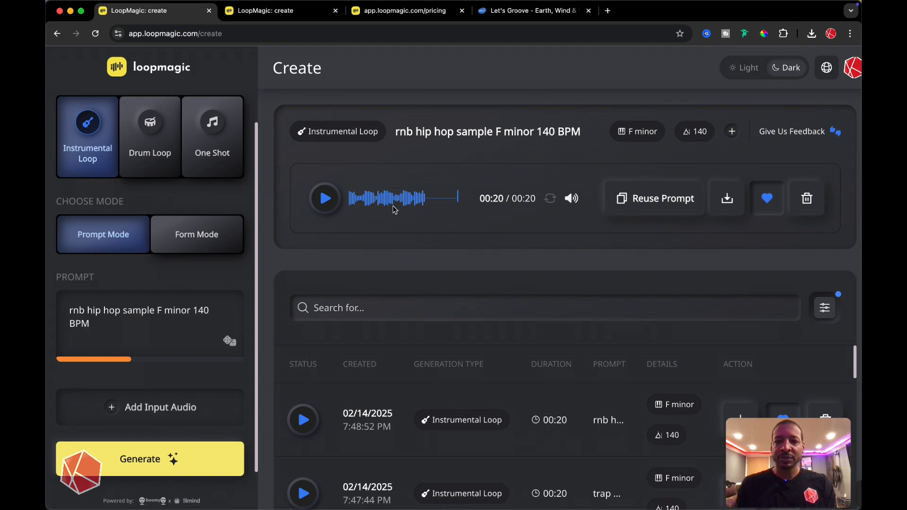
scroll(378, 189, down, 1)
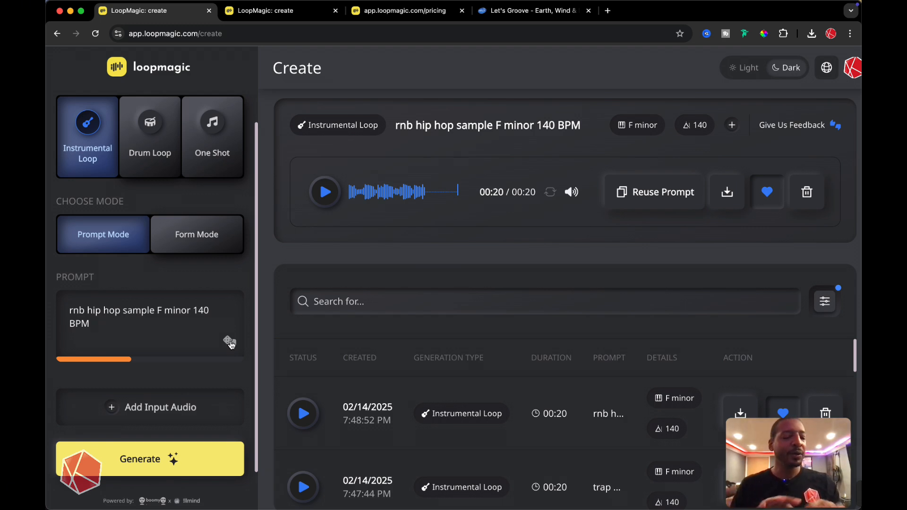
click(154, 149)
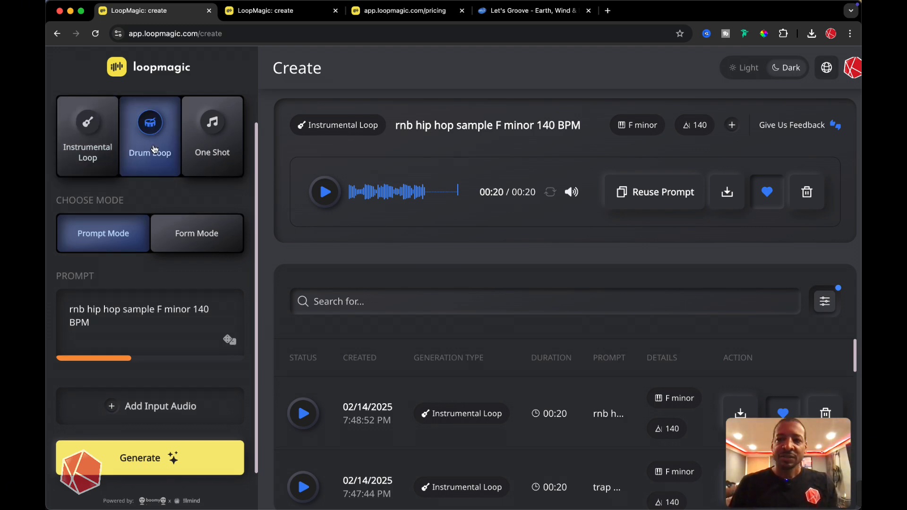
click(219, 147)
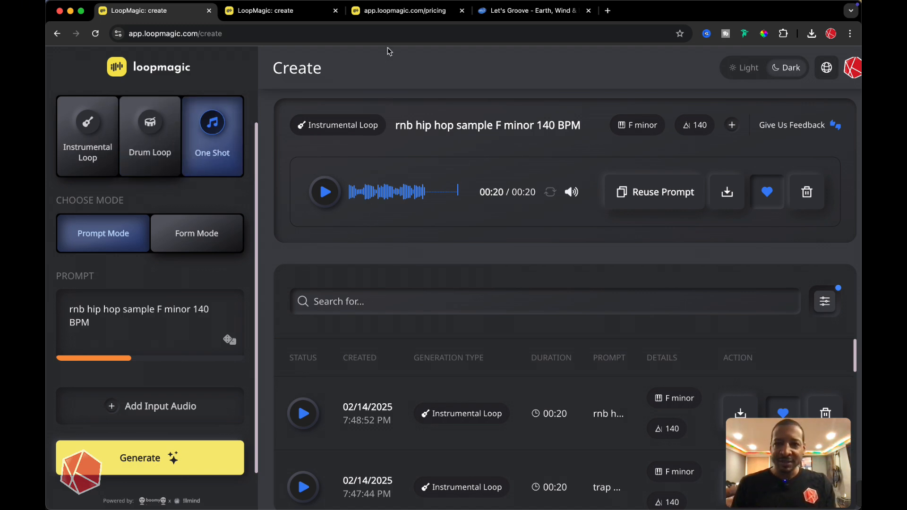
Step: Examine the prices and features of the Basic, Advanced and Resale plans on the LoopMagic pricing page
click(390, 11)
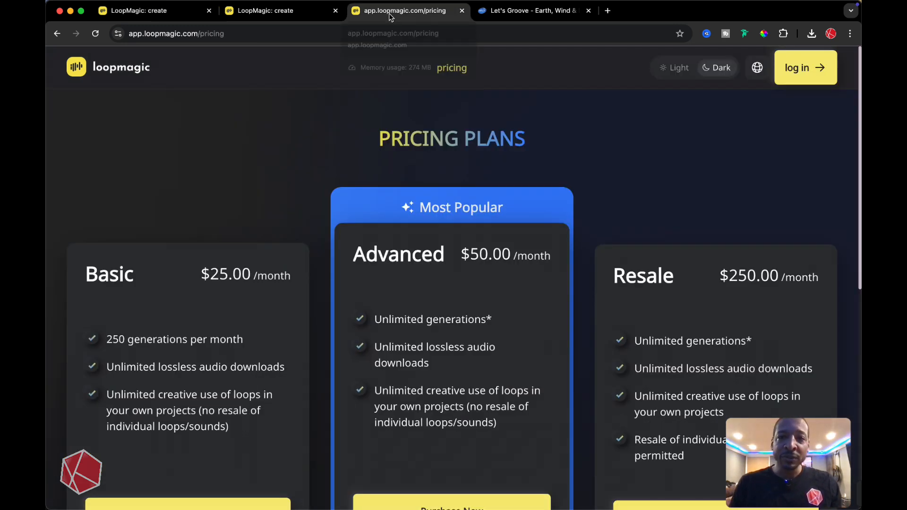
scroll(290, 301, down, 2)
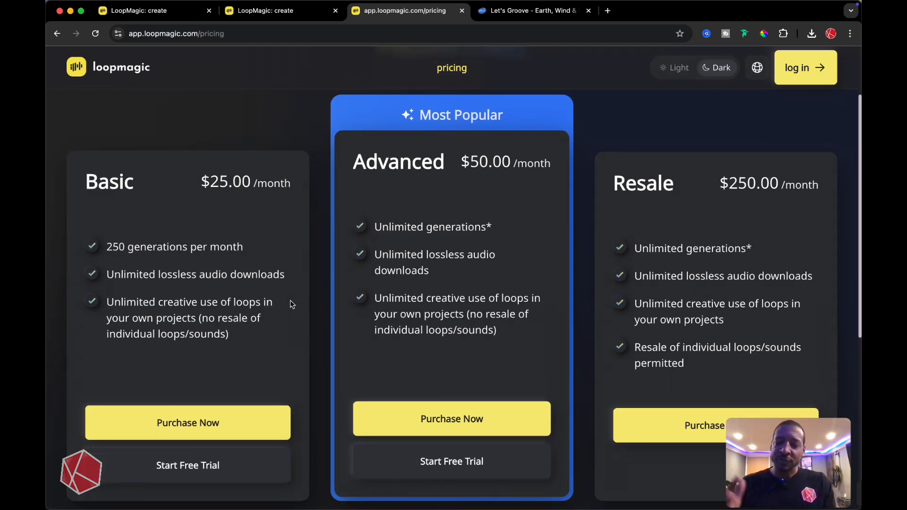
scroll(276, 336, down, 1)
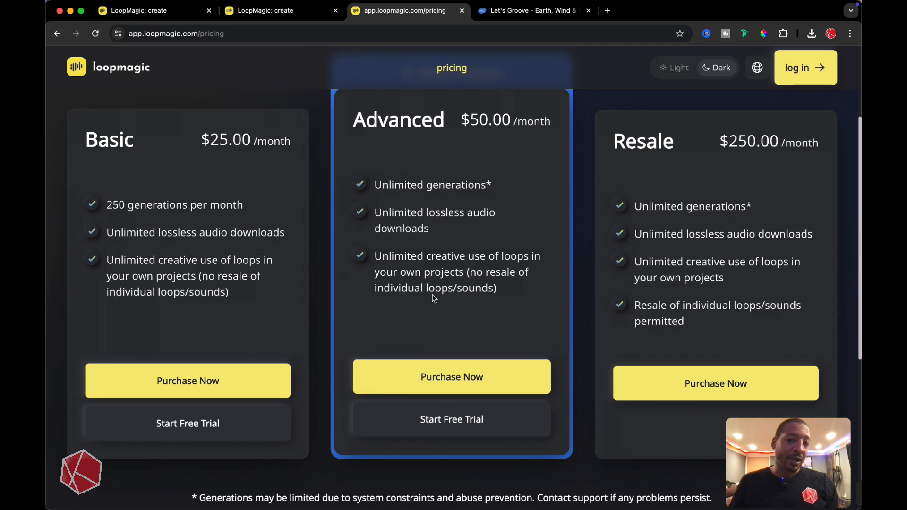
scroll(433, 299, up, 2)
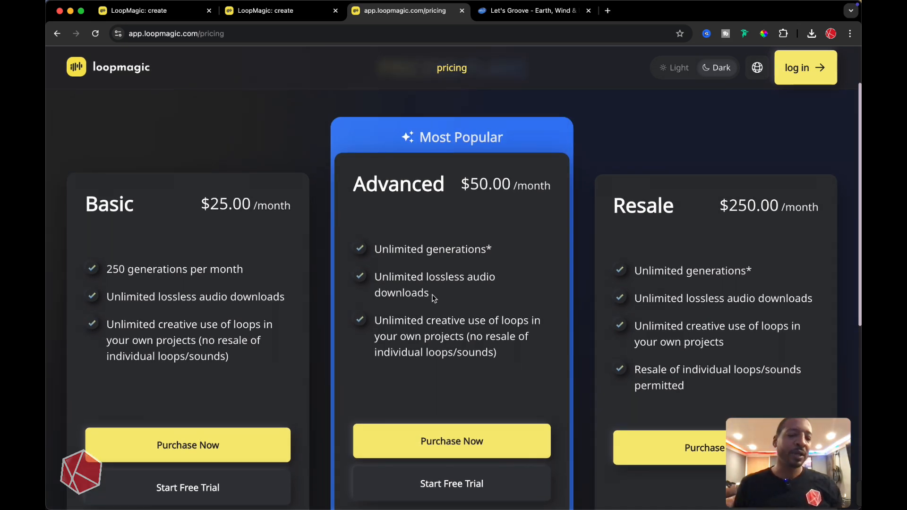
scroll(433, 299, down, 1)
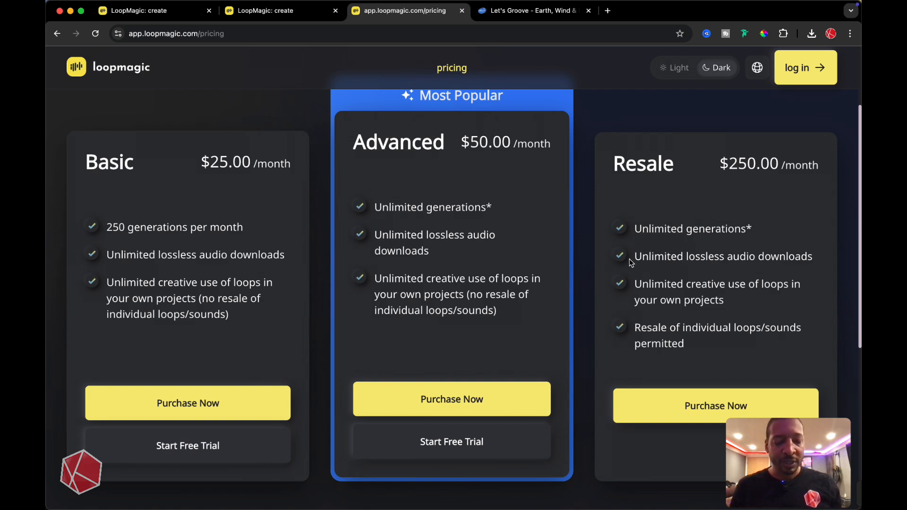
scroll(723, 213, down, 1)
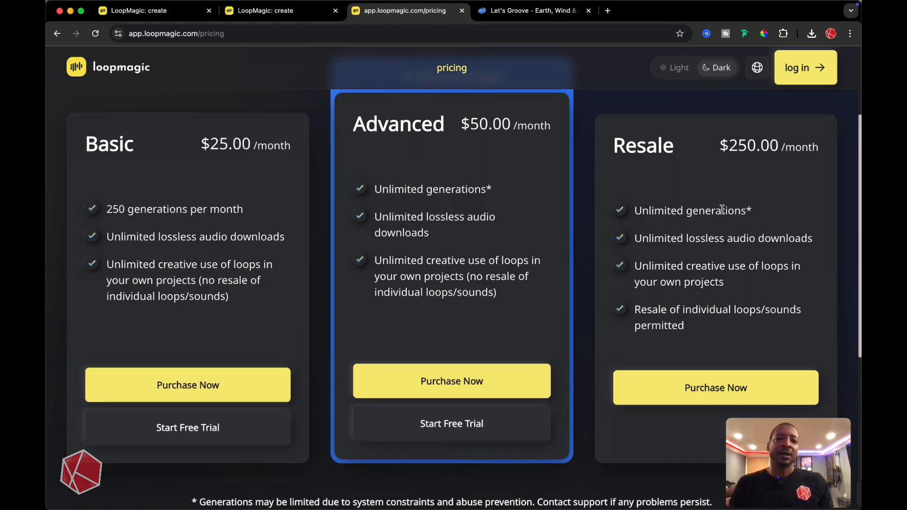
scroll(726, 201, down, 2)
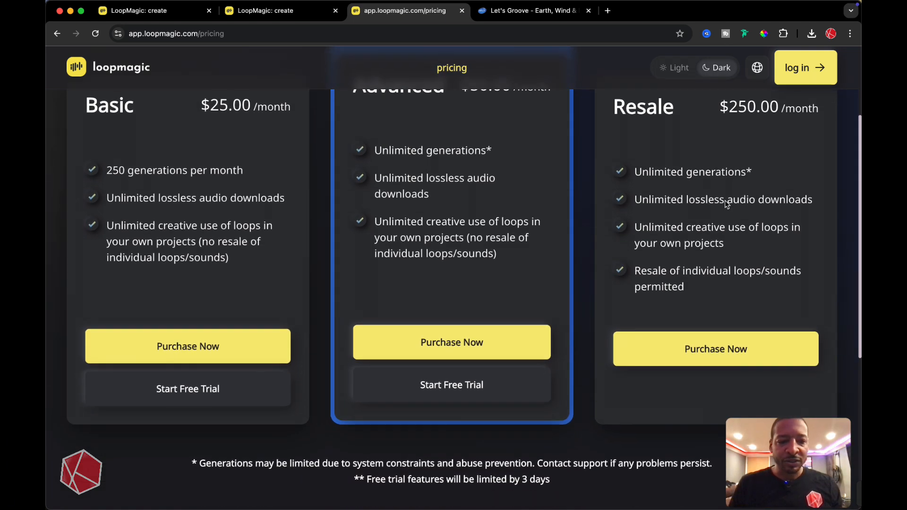
scroll(725, 201, up, 3)
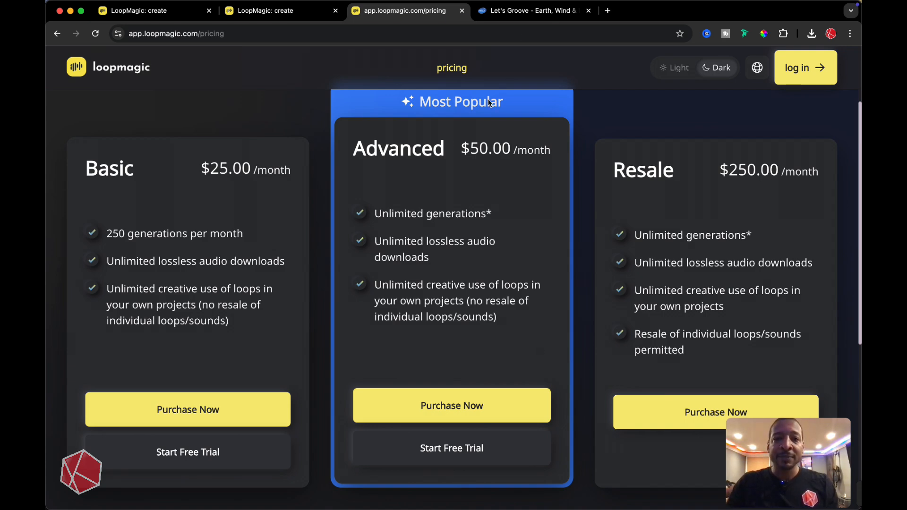
Step: Switch back to Logic Pro and play the trimmed four-bar beat with the deep bass muted, stopping playback when finished
key(ctrl+Up)
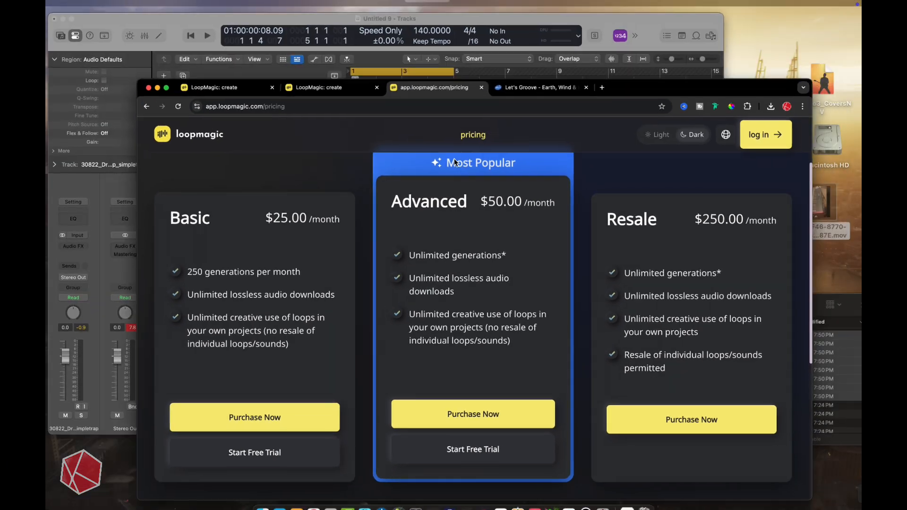
key(ctrl+Up)
key(ctrl+Up)
click(351, 152)
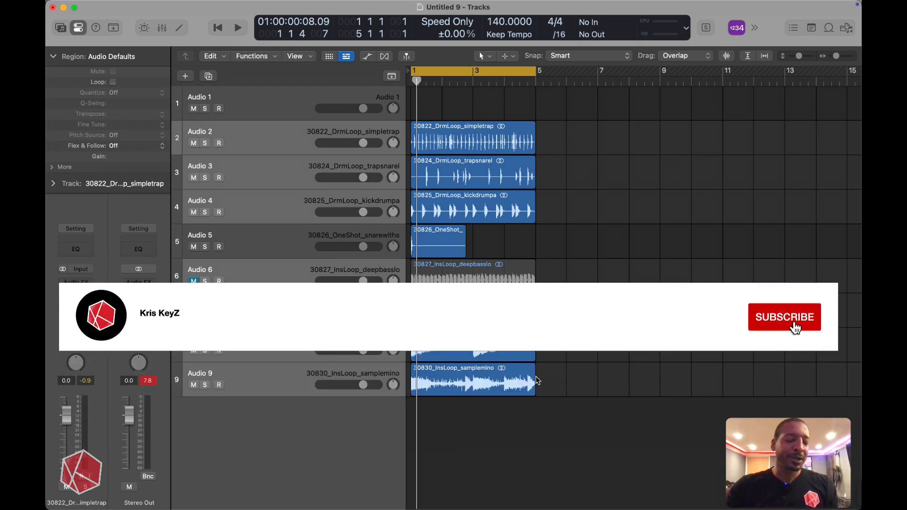
key(space)
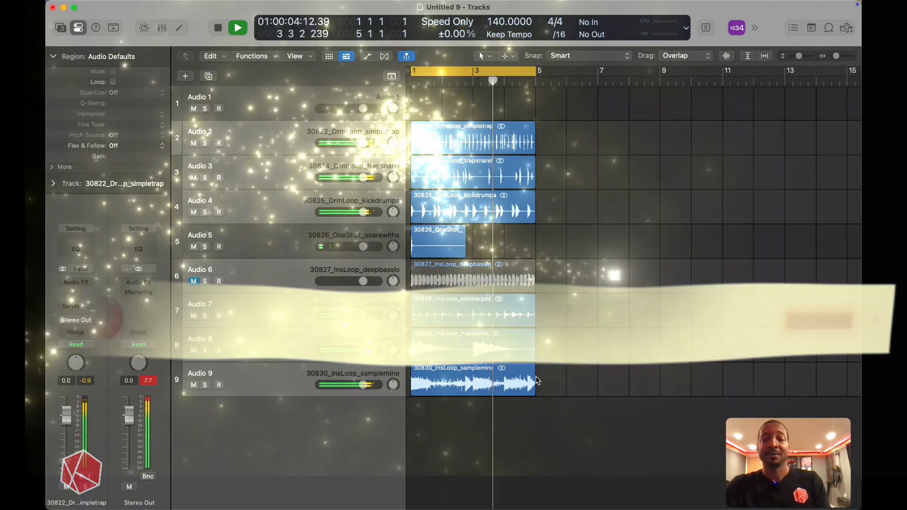
key(space)
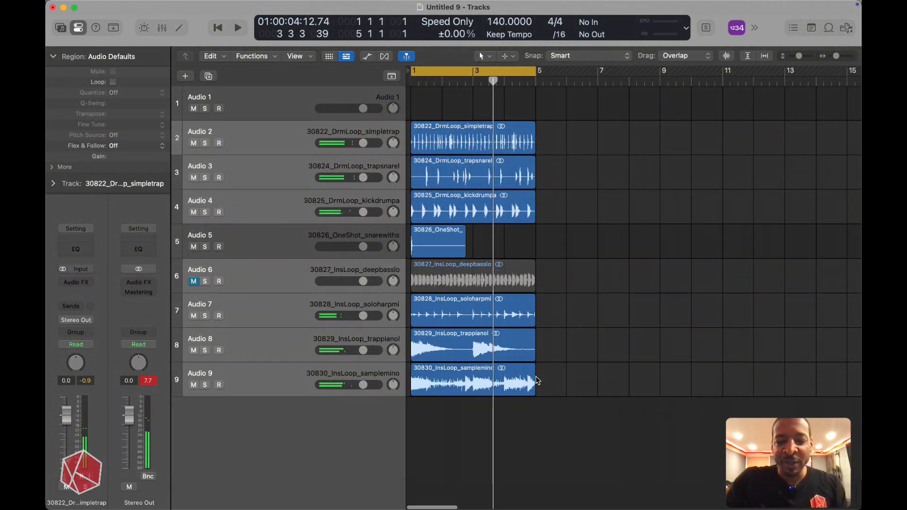